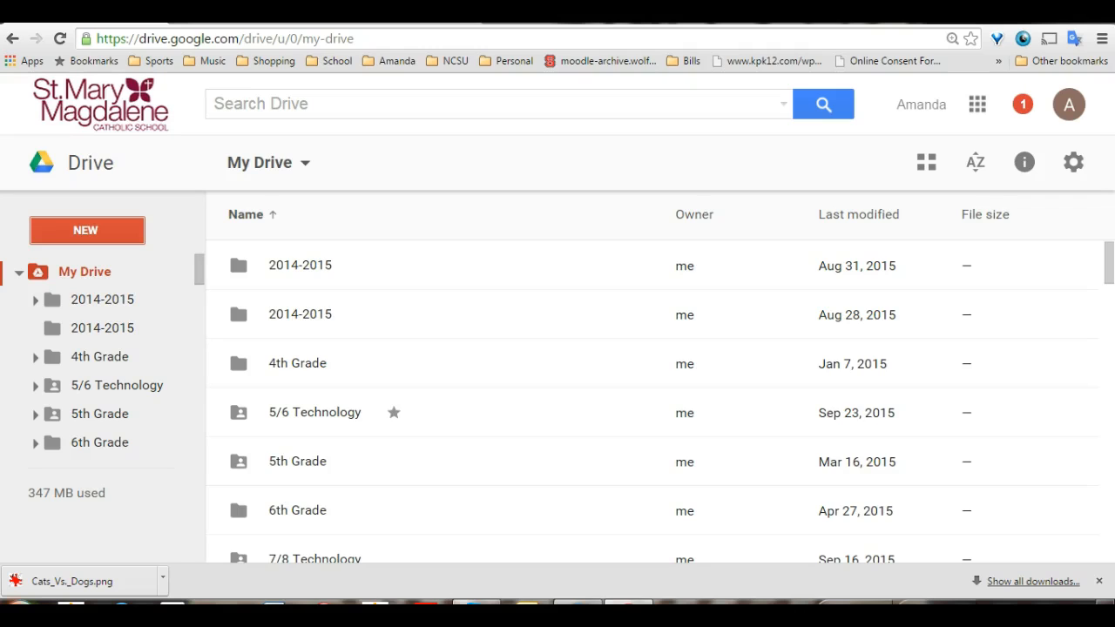
Step: Search the apps connectable to Drive for "mind" to check whether MindMeister is connected, and close the app list
left_click(106, 231)
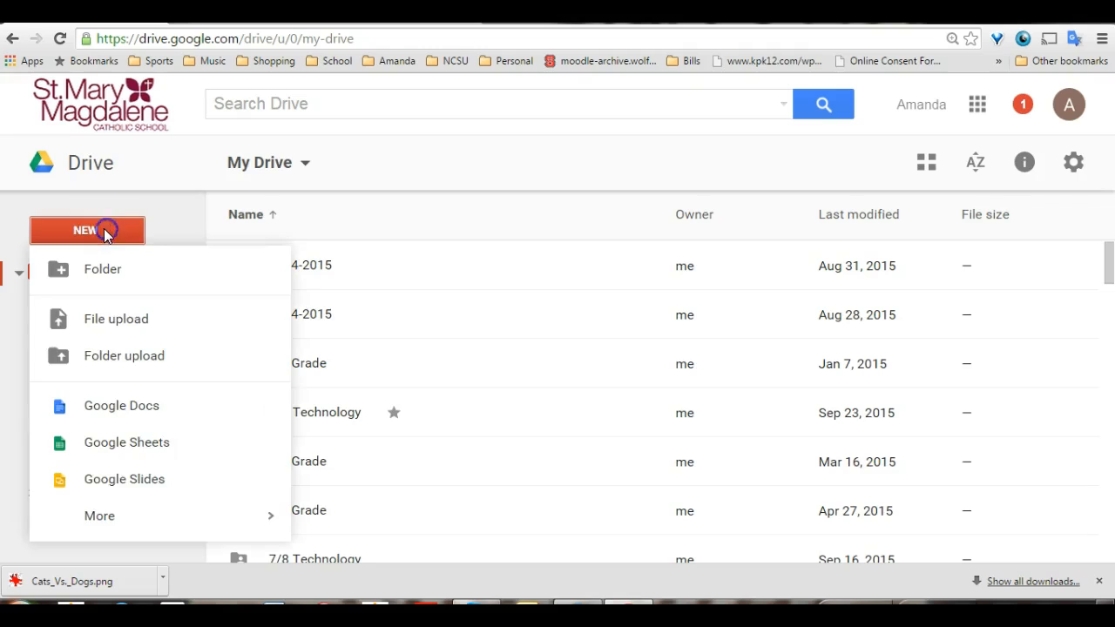
left_click(169, 517)
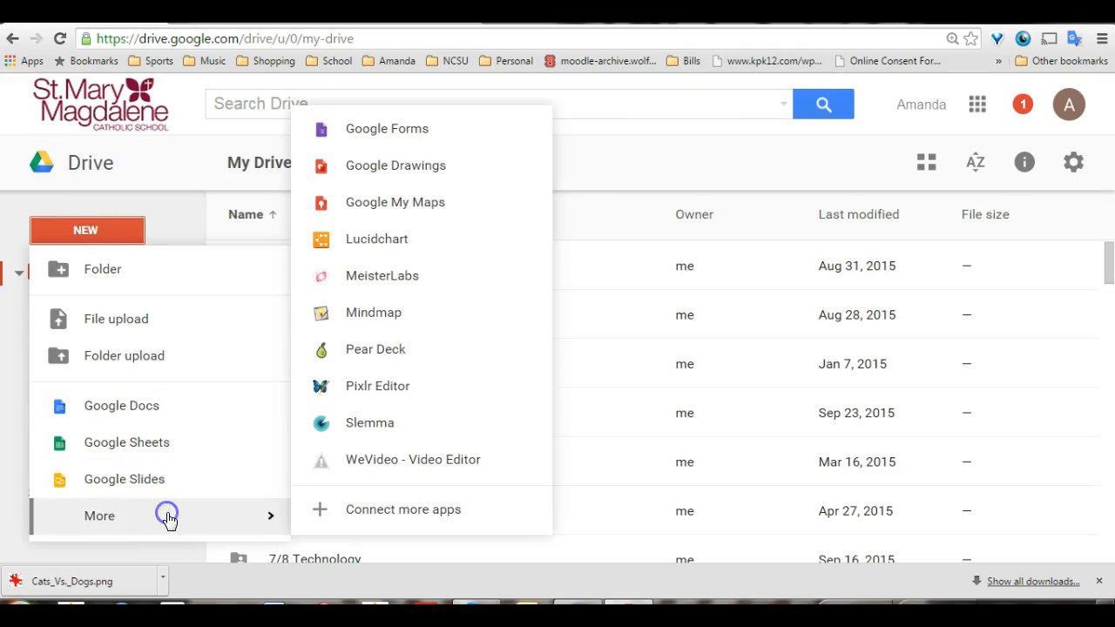
left_click(373, 511)
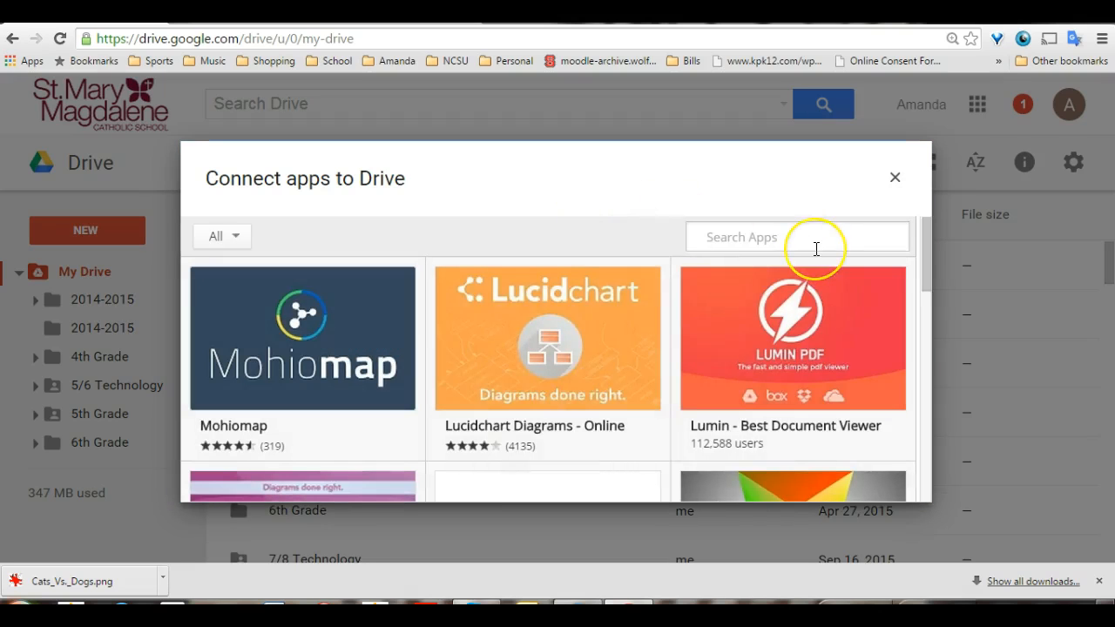
type("mind")
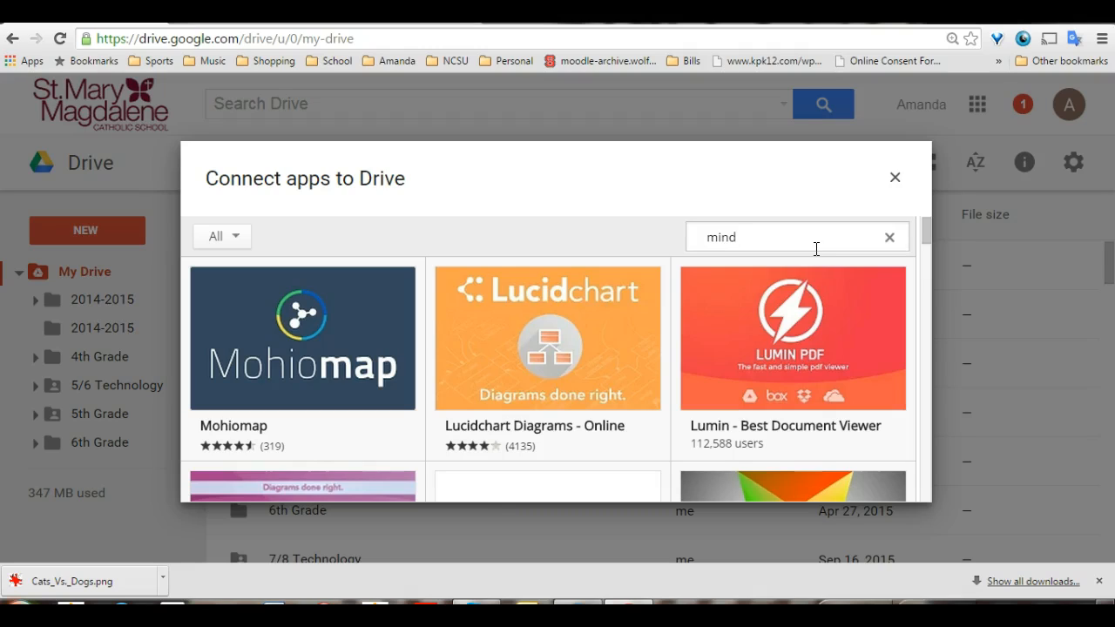
key("Return")
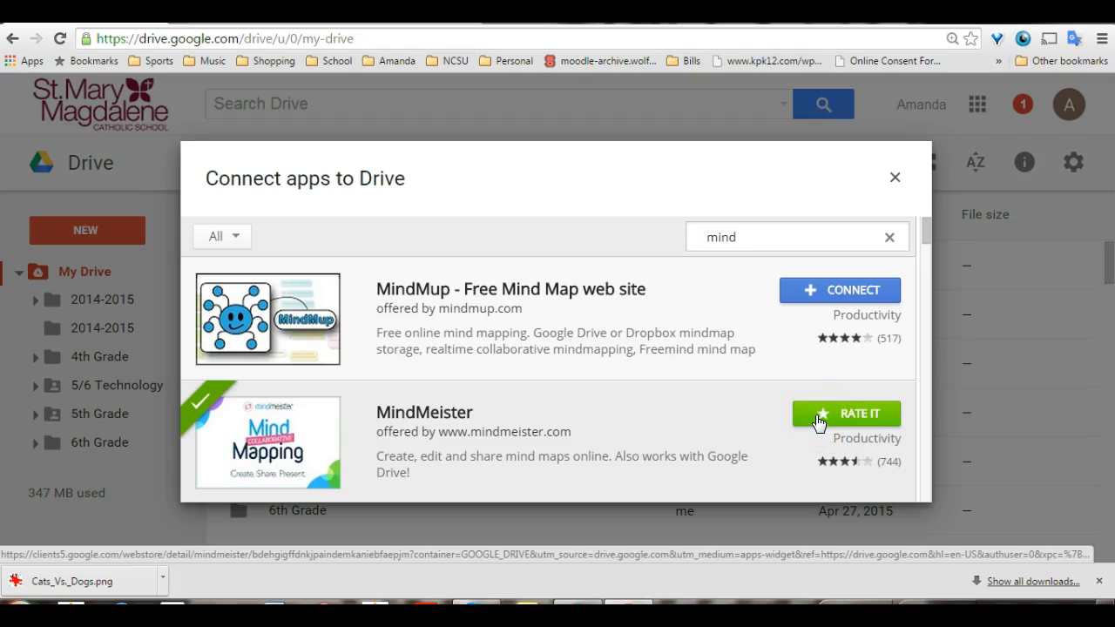
left_click(893, 179)
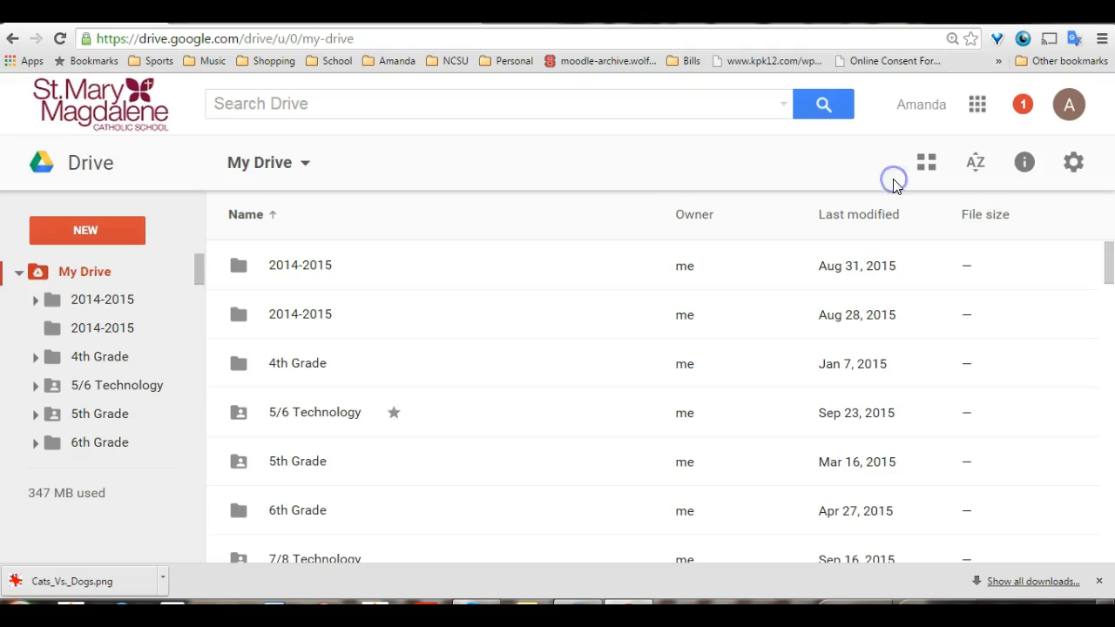
Step: Create a new mind map from Drive with the connected MeisterLabs app
left_click(97, 225)
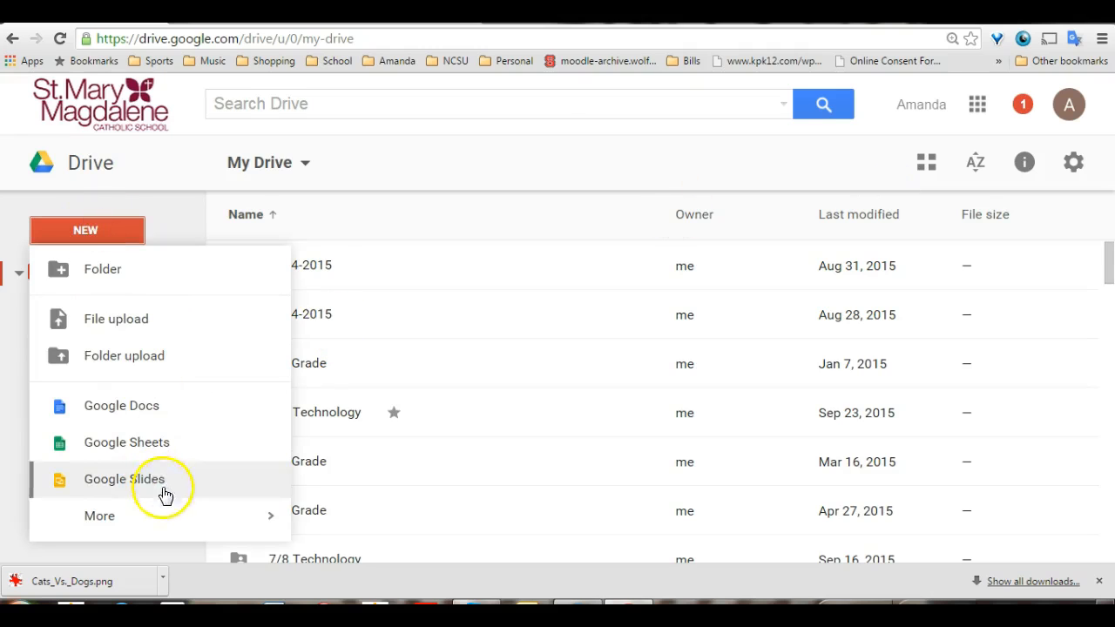
mouse_move(177, 520)
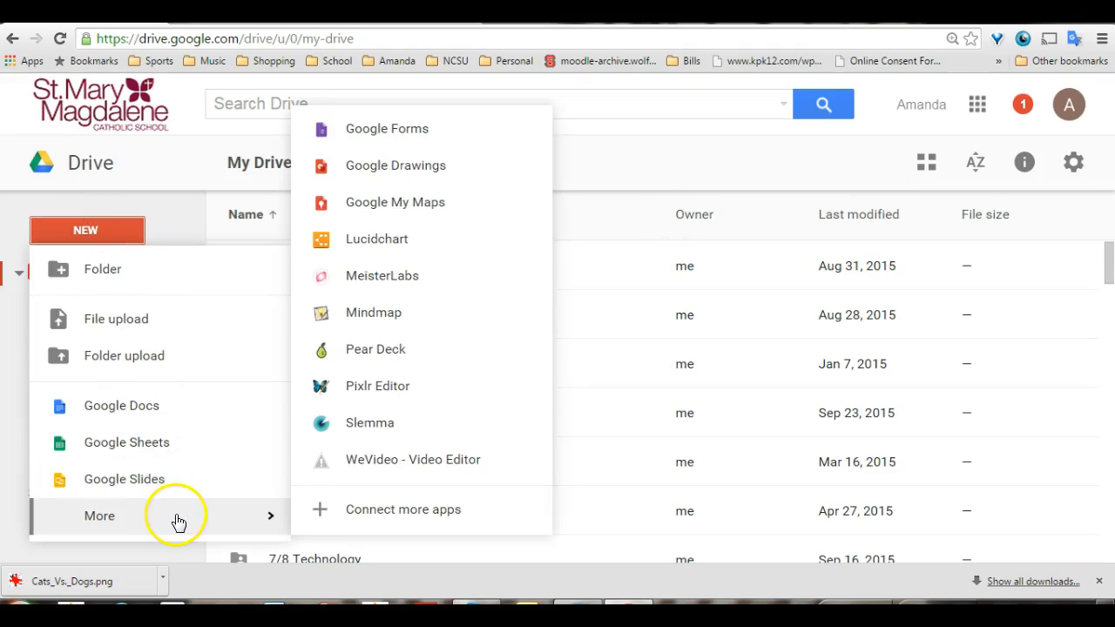
left_click(370, 281)
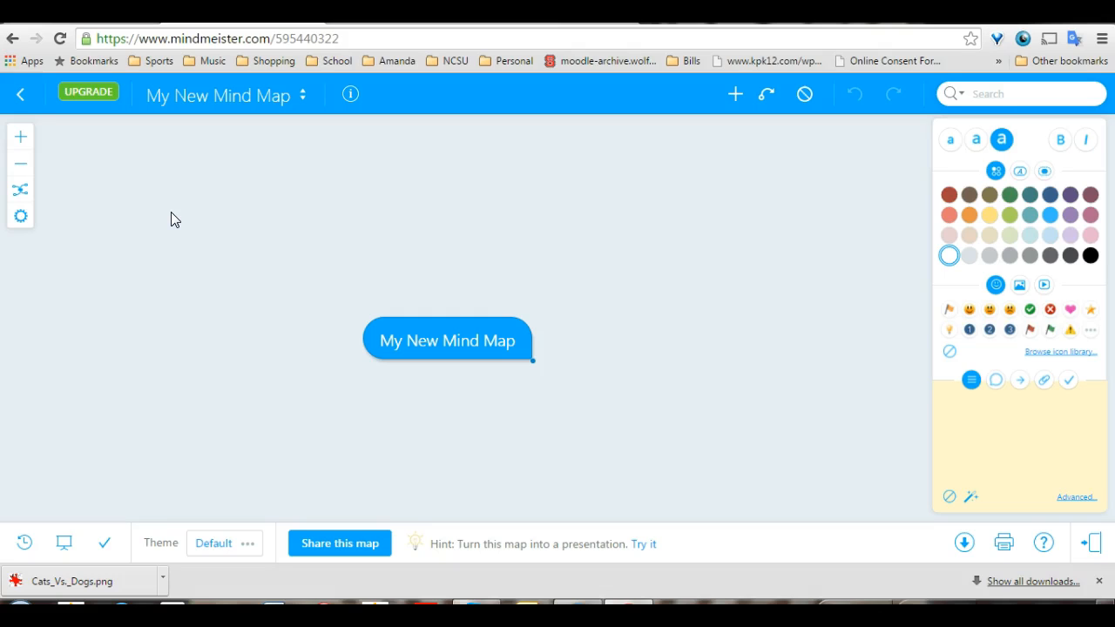
Step: Rename the central topic of the mind map as "Cats Vs. Dogs"
double_click(406, 336)
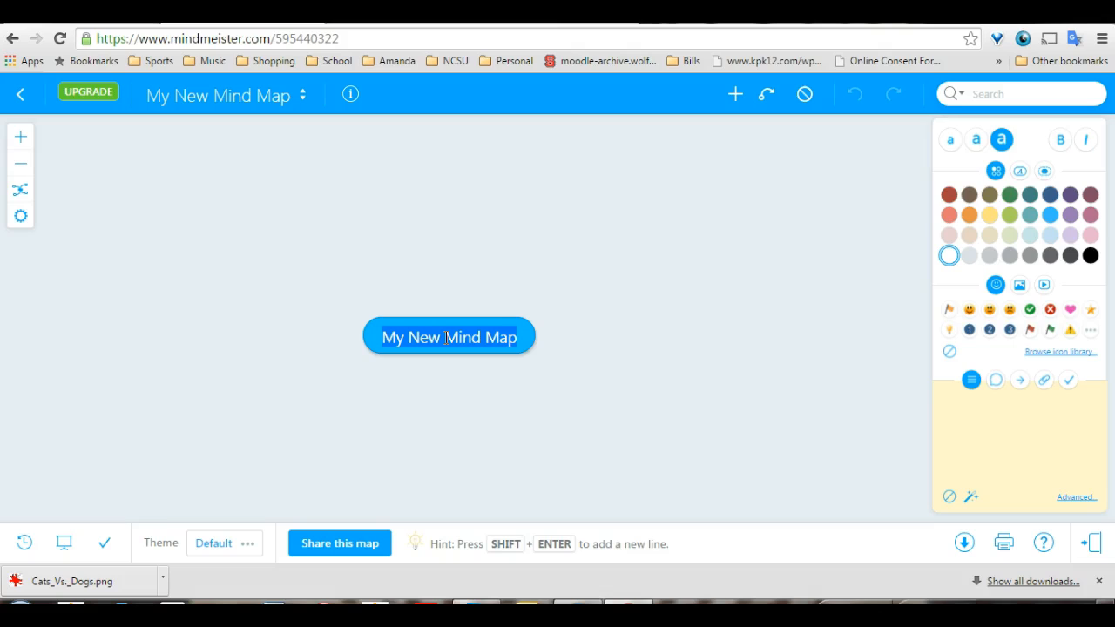
double_click(432, 337)
type("C")
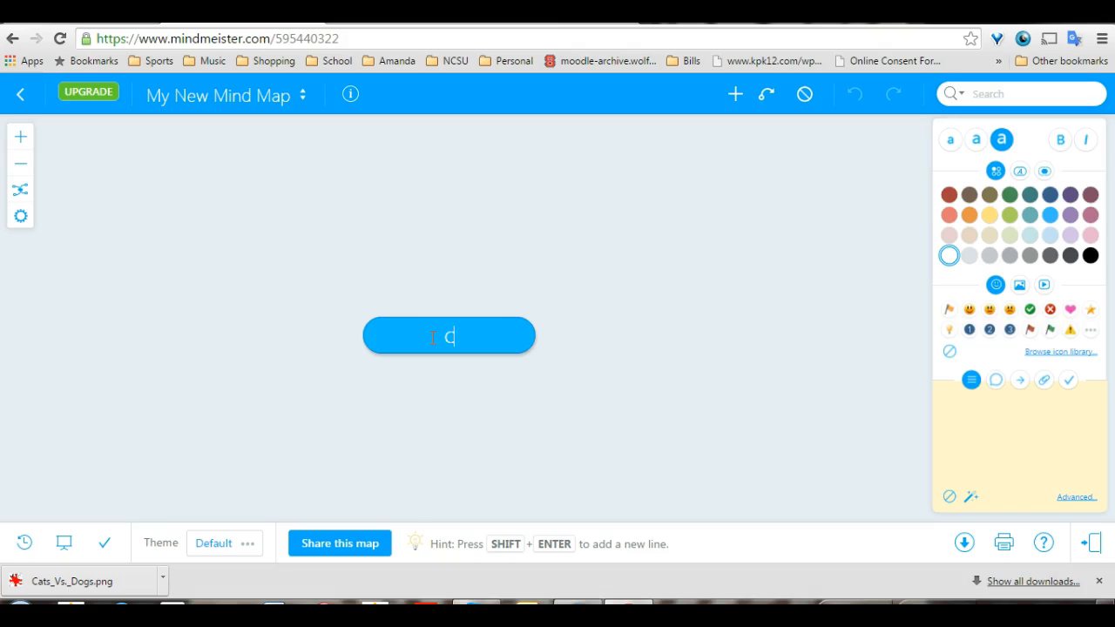
type("ats Vs. Dogs")
key("Return")
Step: Move the central topic straight up to the upper part of the canvas
left_click(443, 324)
left_click_drag(443, 324, 448, 201)
left_click(433, 192)
left_click(431, 188)
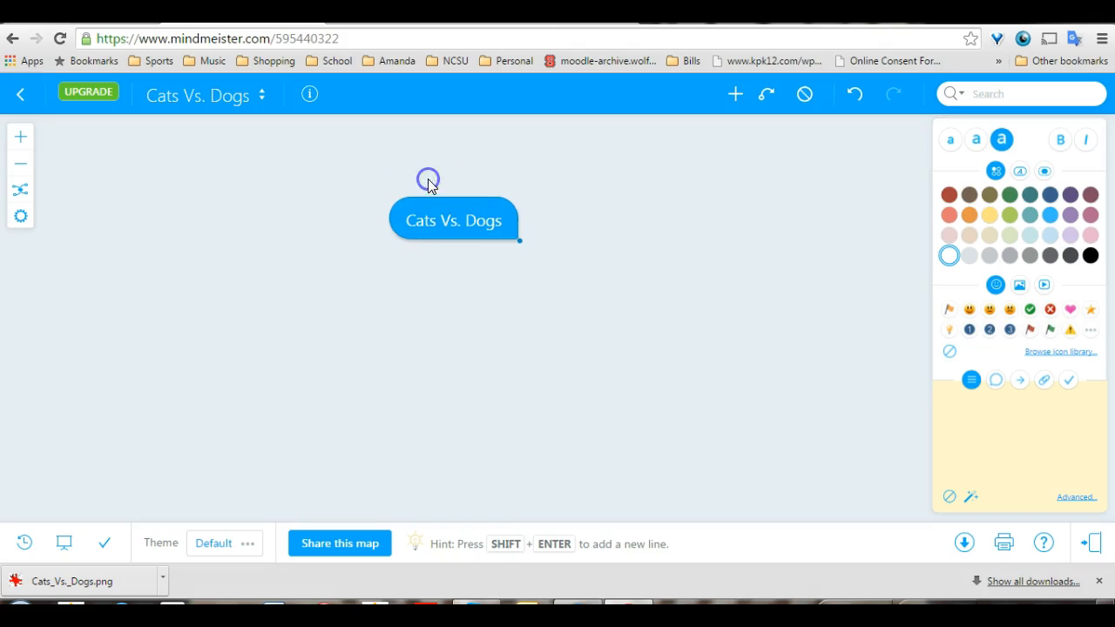
Step: Add a topic named "Cats" to the central topic
left_click(735, 96)
type("Cats")
key("Return")
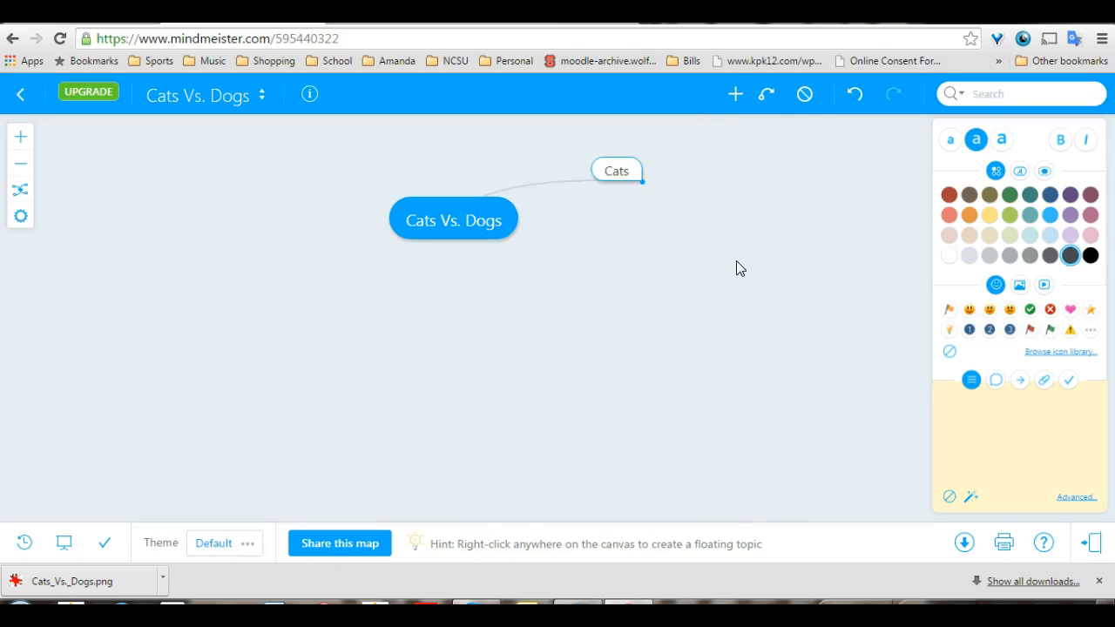
Step: Add a second topic named "Dogs" to the central topic and place it on the side opposite Cats
left_click(421, 204)
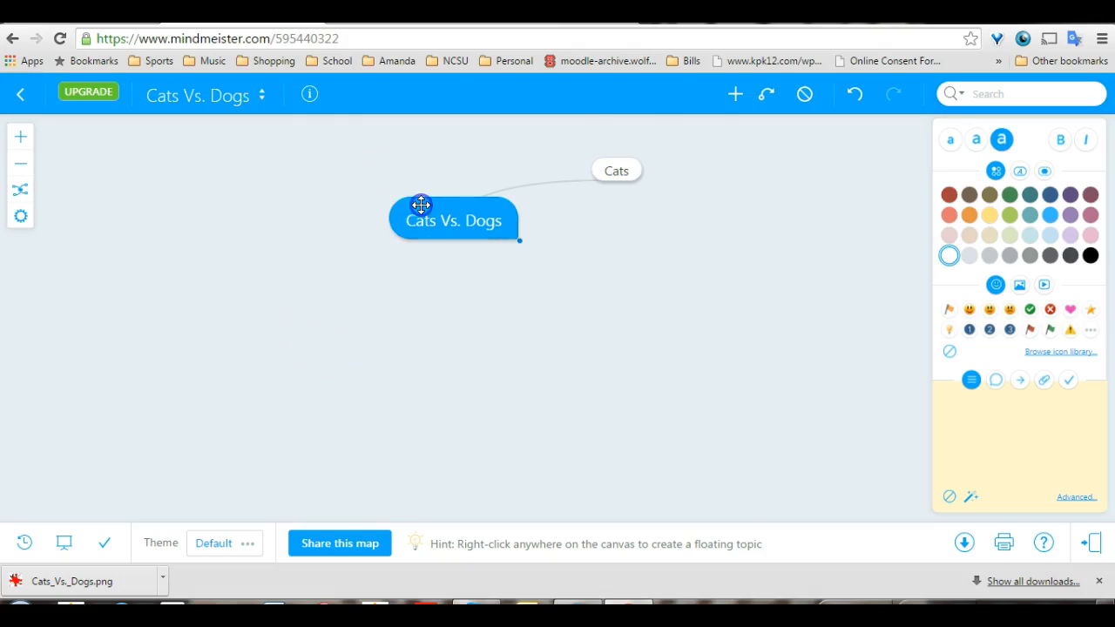
left_click(732, 96)
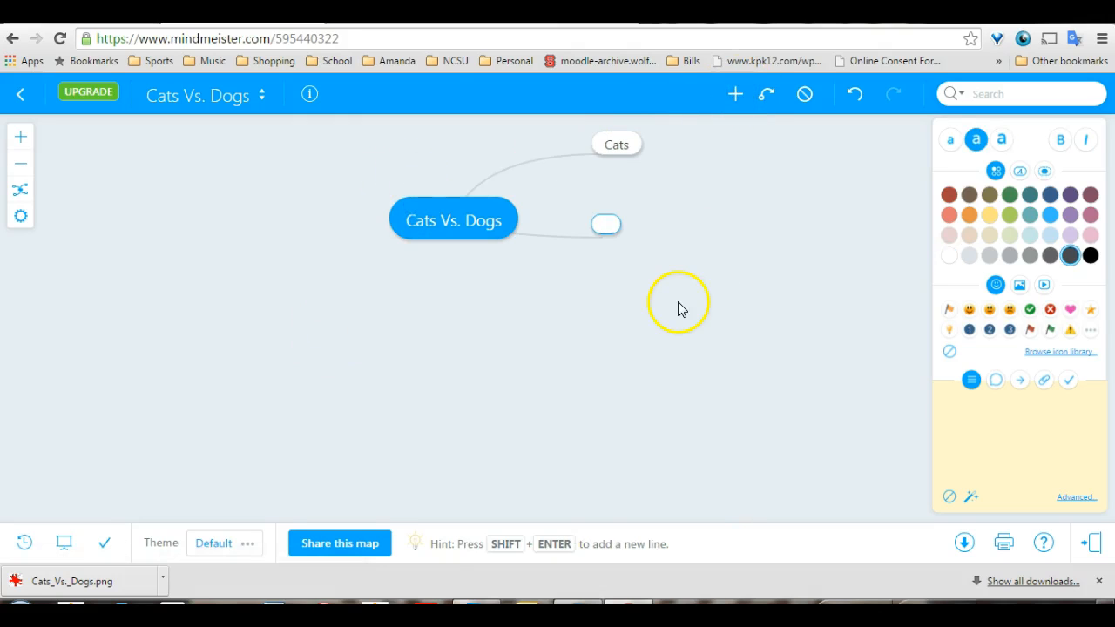
type("Dogs")
key("Return")
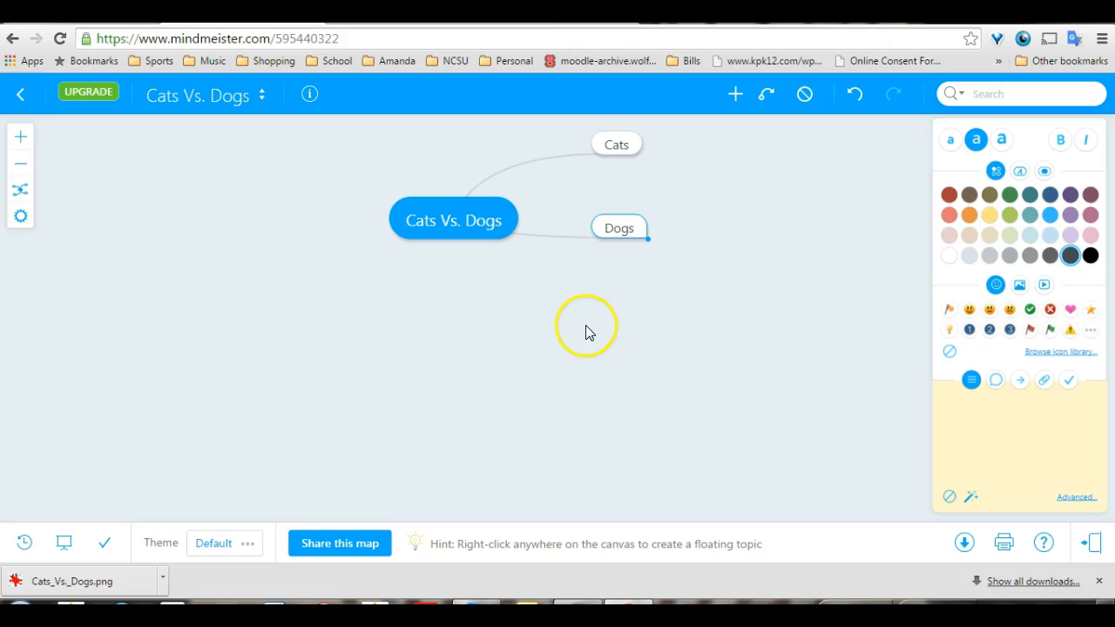
left_click_drag(630, 231, 336, 162)
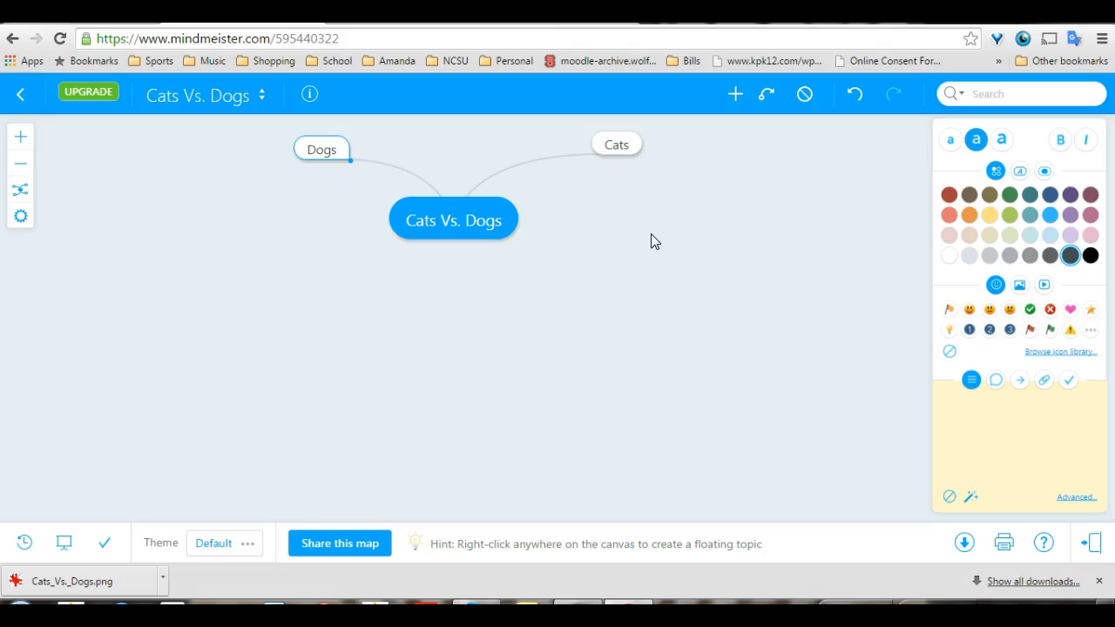
Step: Add the subtopic "May be left alone for the day." to the Cats topic
left_click(626, 147)
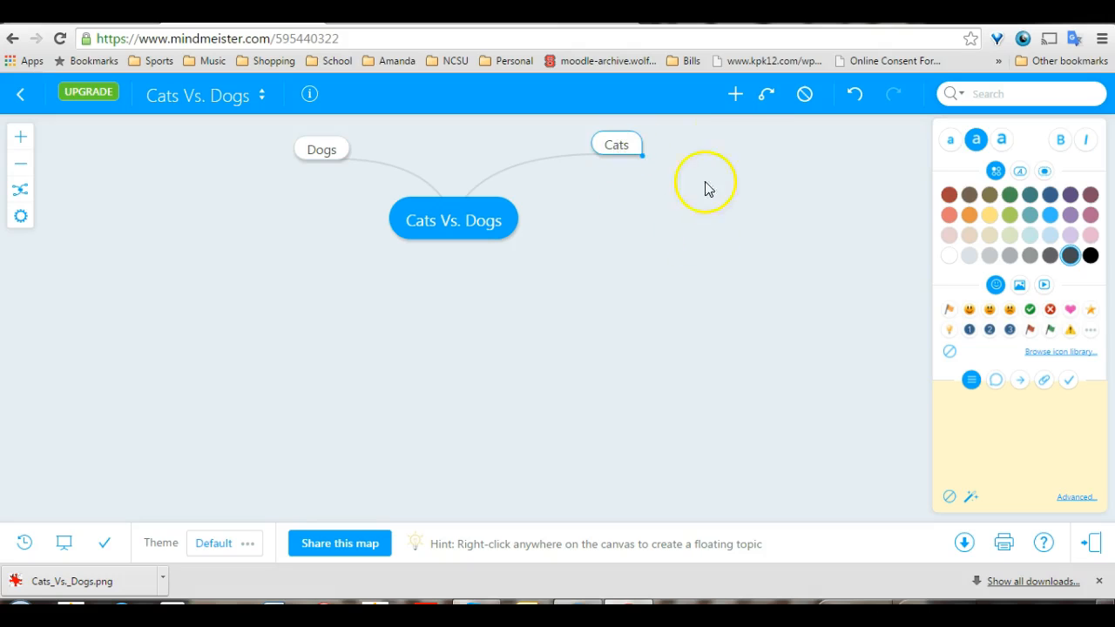
left_click(736, 109)
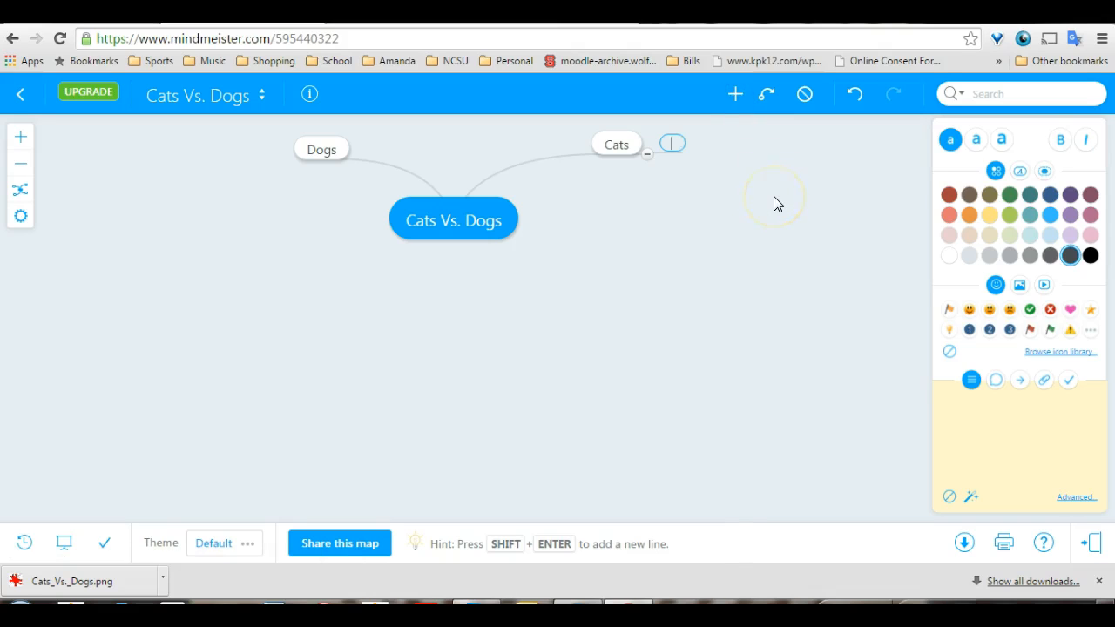
type("May be left alone for the day.")
key("Return")
left_click(659, 262)
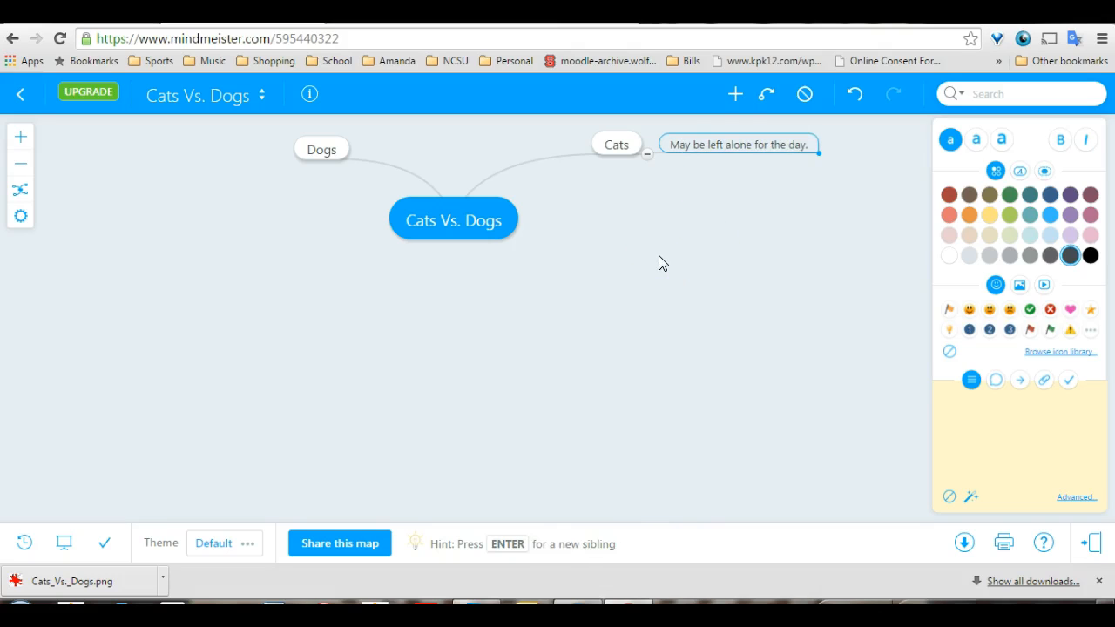
left_click(737, 98)
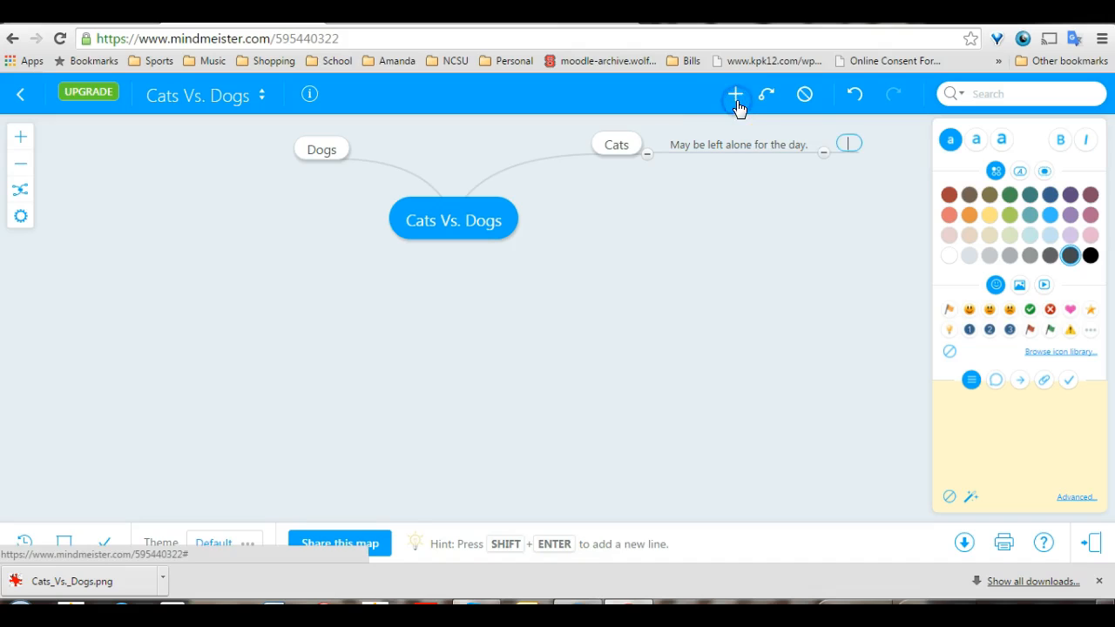
left_click(839, 168)
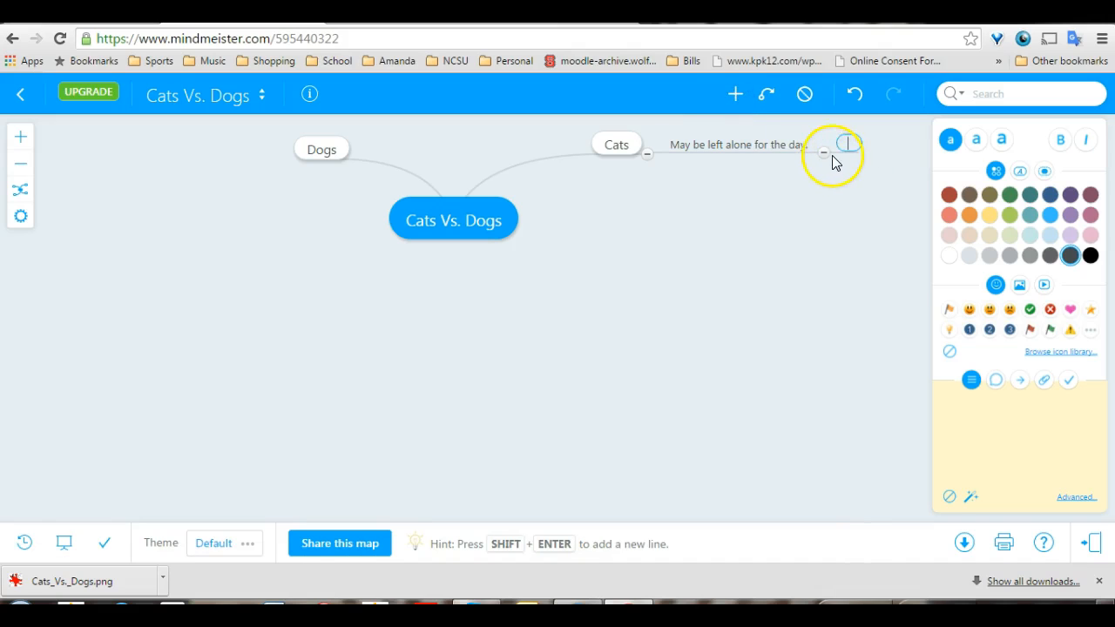
left_click(823, 154)
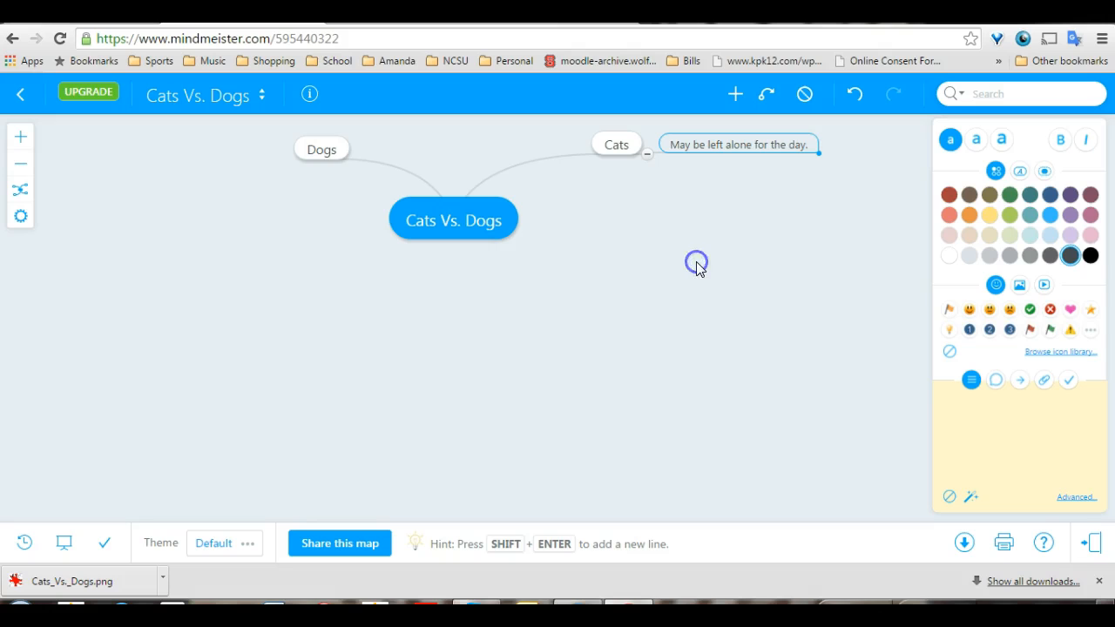
Step: Add the subtopic "Most dogs require attention during the day." to the Dogs topic
left_click(328, 145)
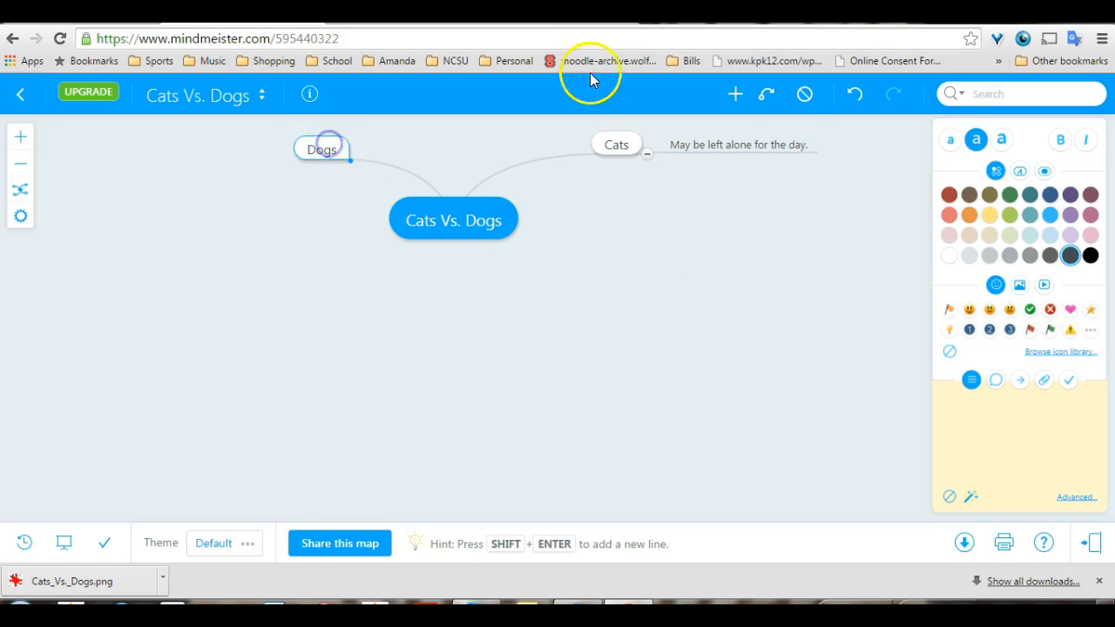
left_click(735, 94)
type("Most dogs require attention during the day.")
key("Return")
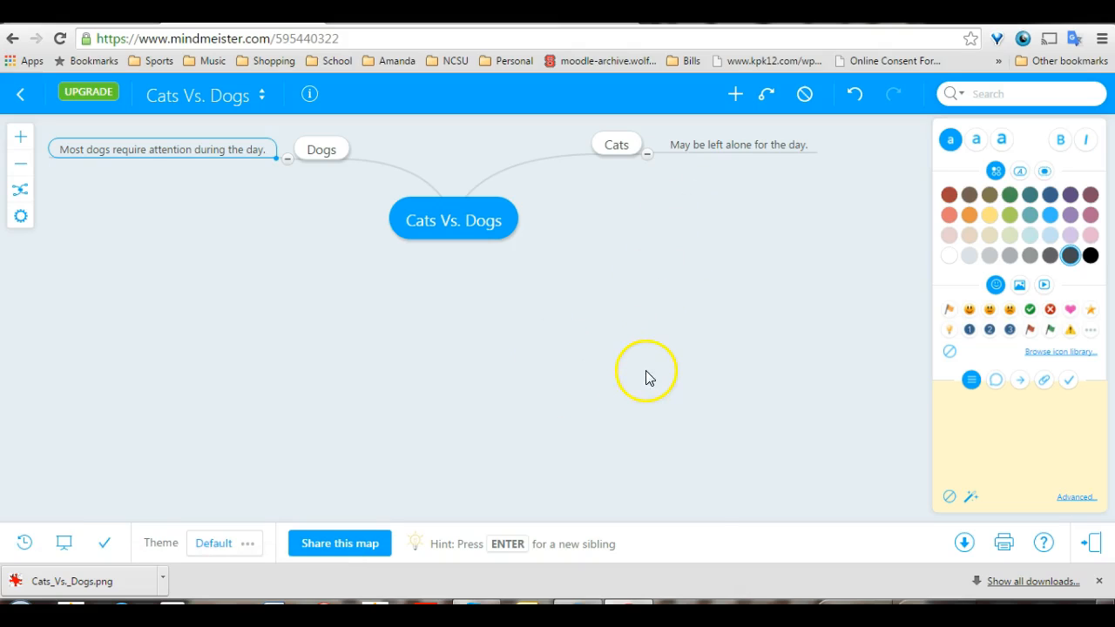
Step: Add a second subtopic to Cats reading "Life span: 7-20 years."
left_click(617, 148)
left_click(736, 96)
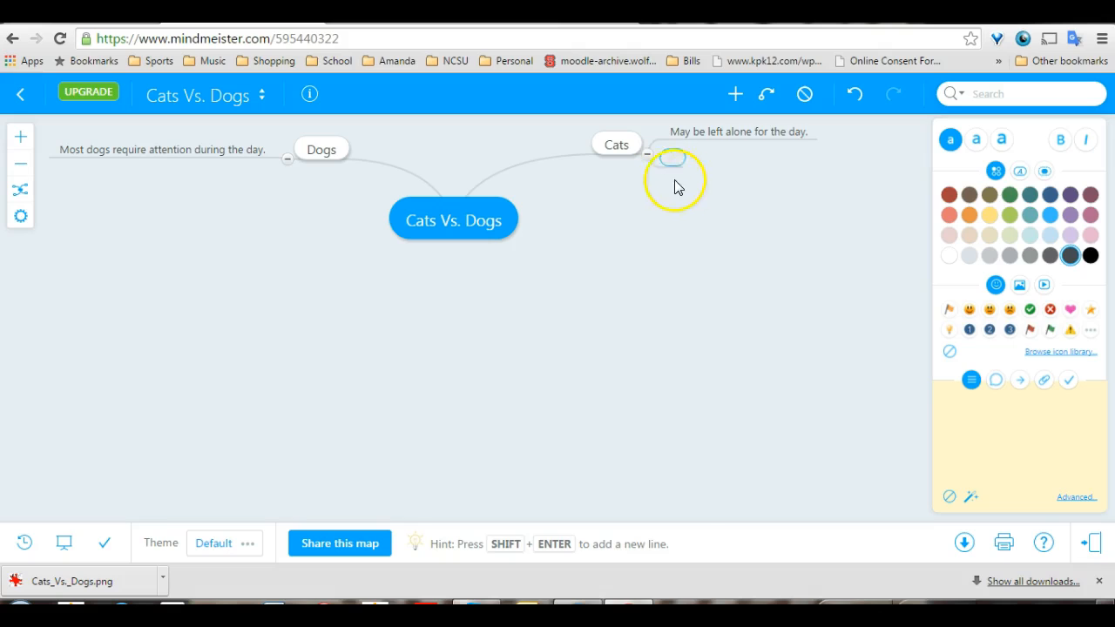
type("Life span: ")
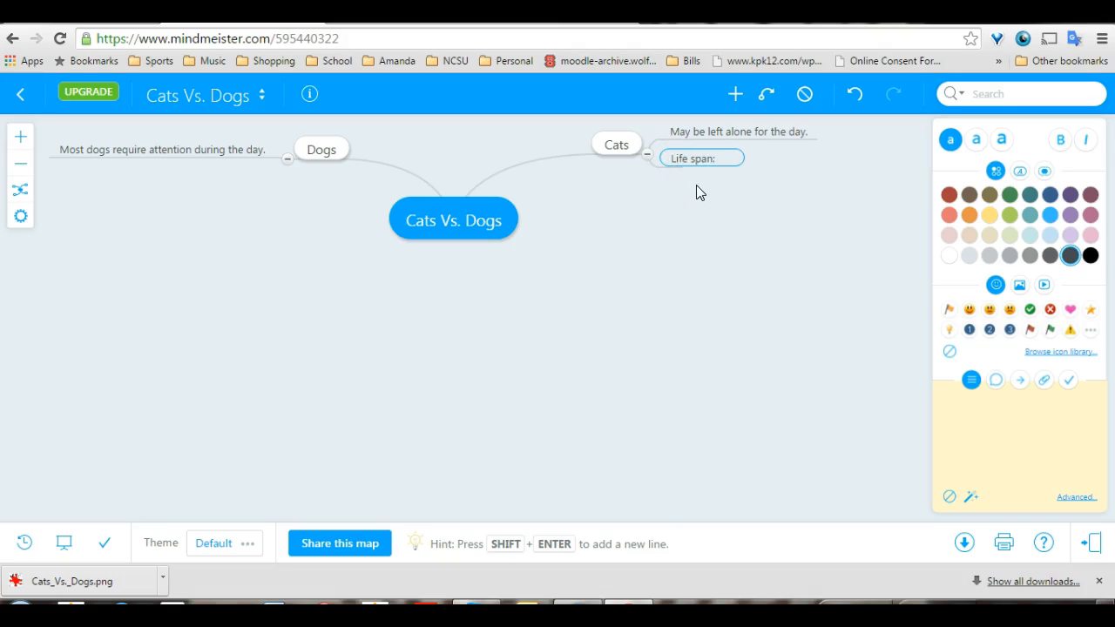
type("7-20 years.")
key("Return")
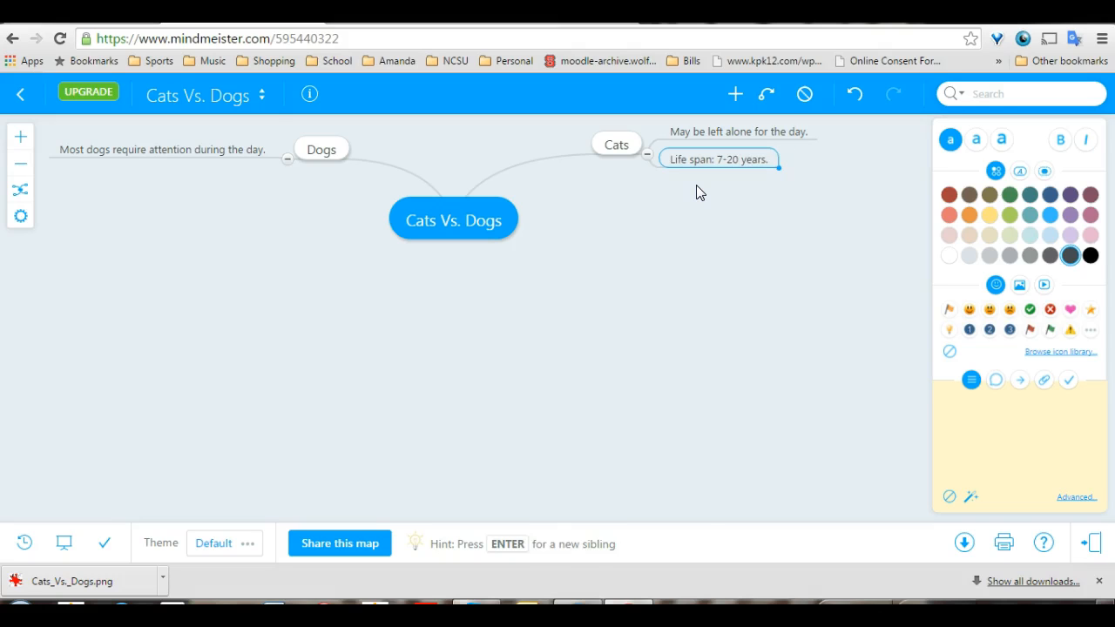
left_click(321, 148)
left_click(735, 94)
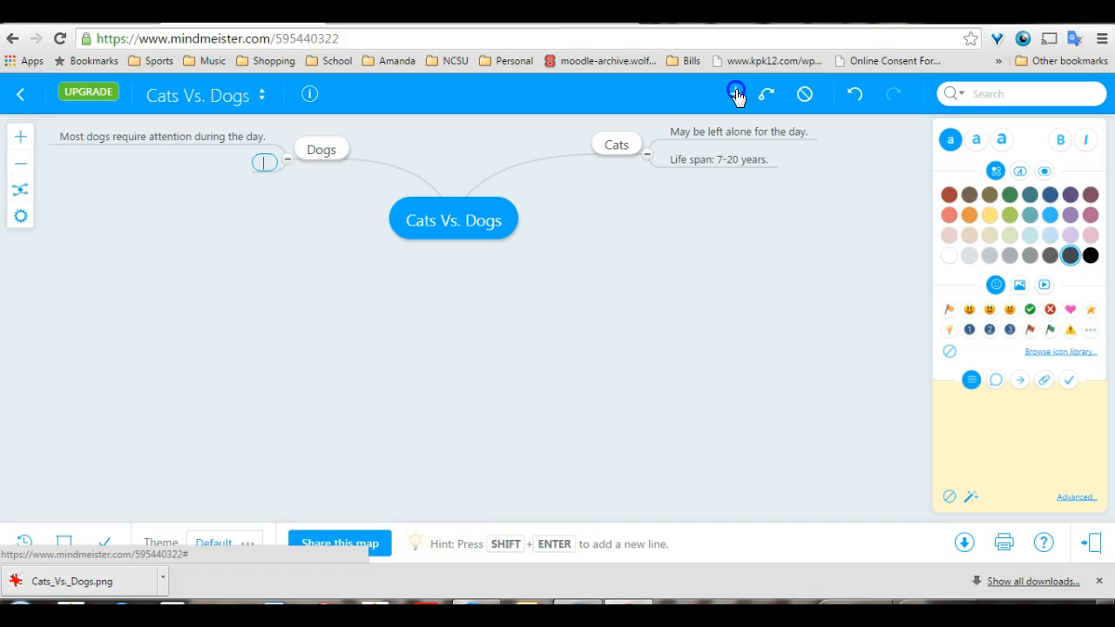
left_click(588, 328)
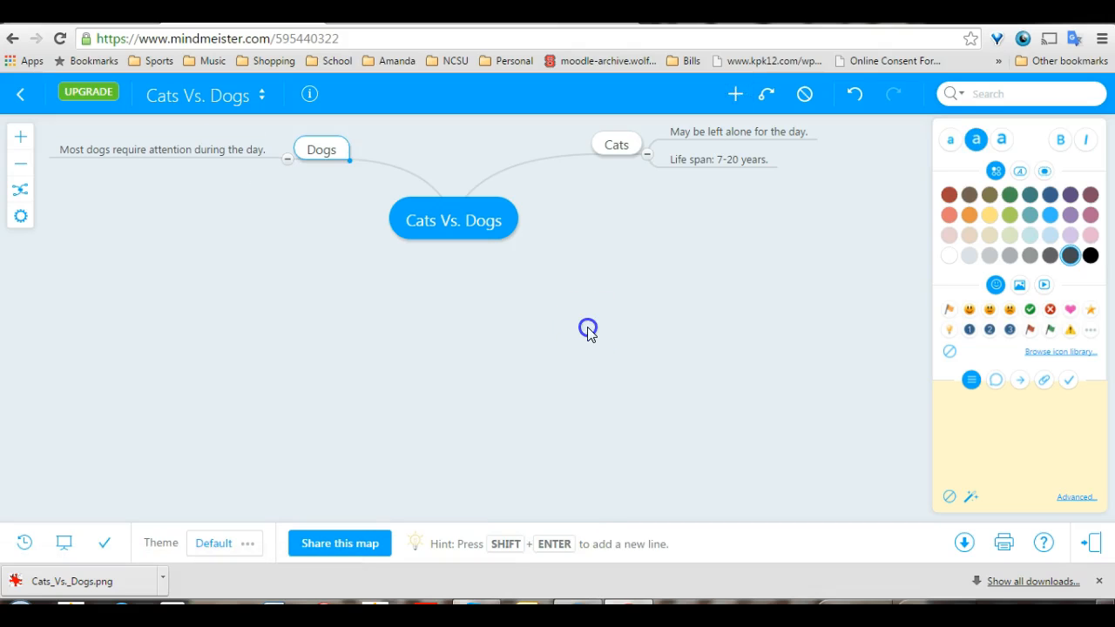
Step: Add a second subtopic to Dogs reading "Life span: 12-25 years."
double_click(321, 146)
left_click(736, 95)
type("Life span: 12-25 years")
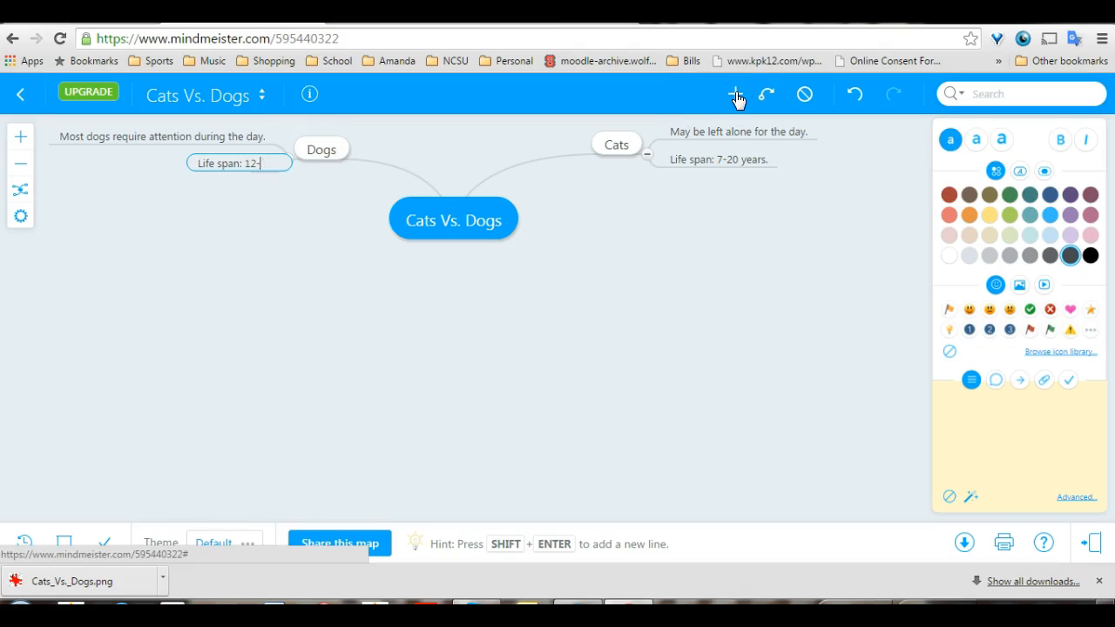
left_click(738, 93)
type(".")
key("Return")
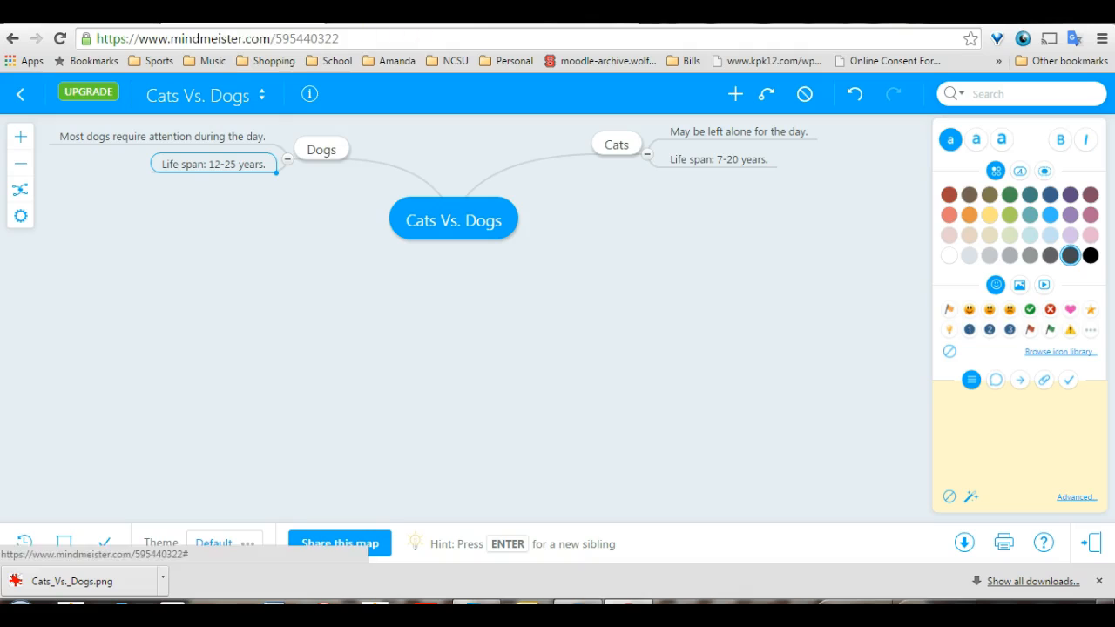
left_click(700, 164)
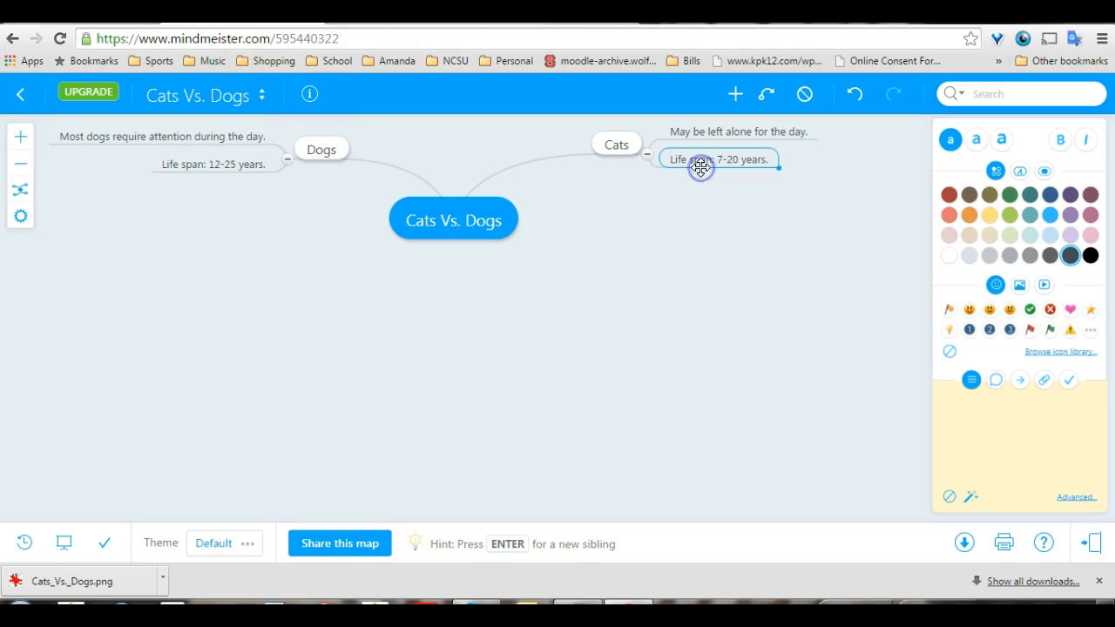
left_click(740, 110)
left_click(784, 171)
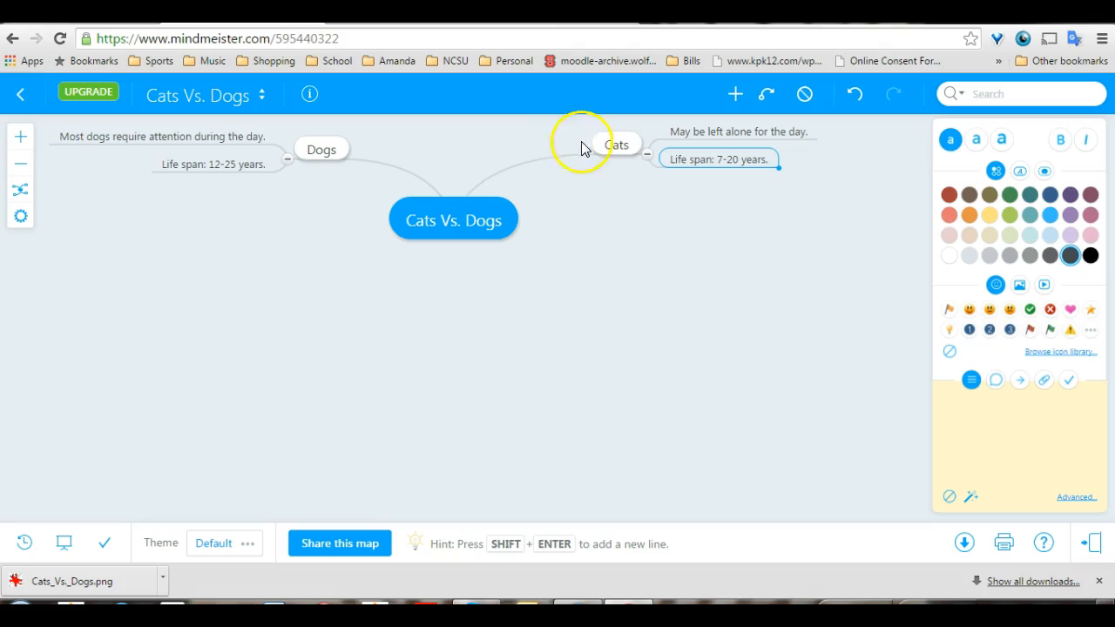
Step: Move the Cats and Dogs branches down to roughly the height of the central topic, one on each side
left_click_drag(610, 150, 632, 218)
left_click_drag(339, 160, 331, 209)
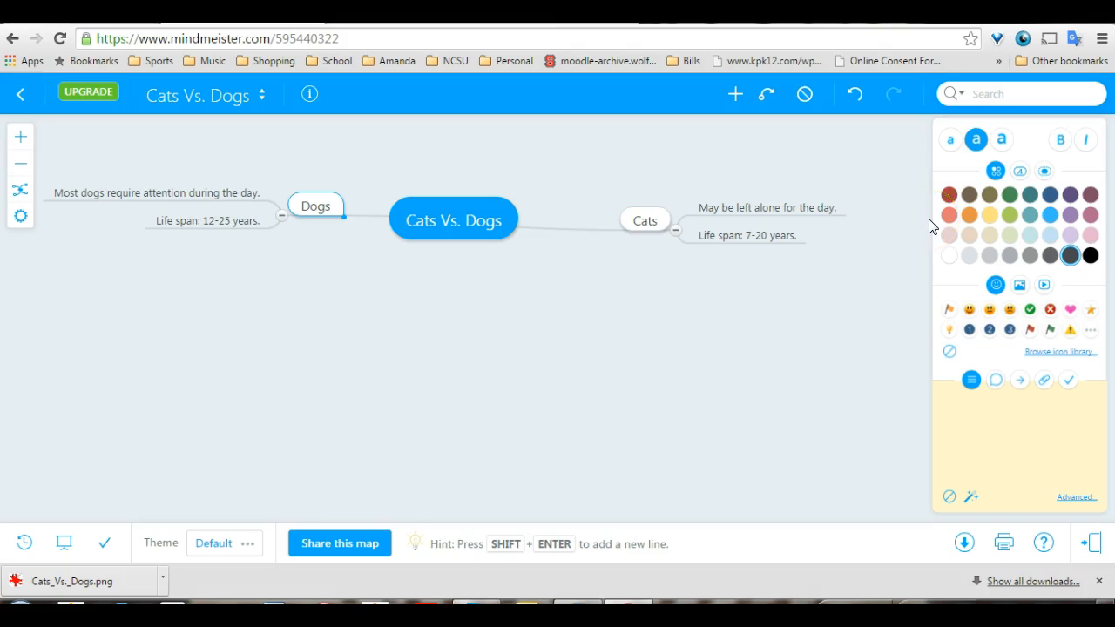
Step: Colour the Dogs topic's text orange and set it to the large text size
left_click(955, 196)
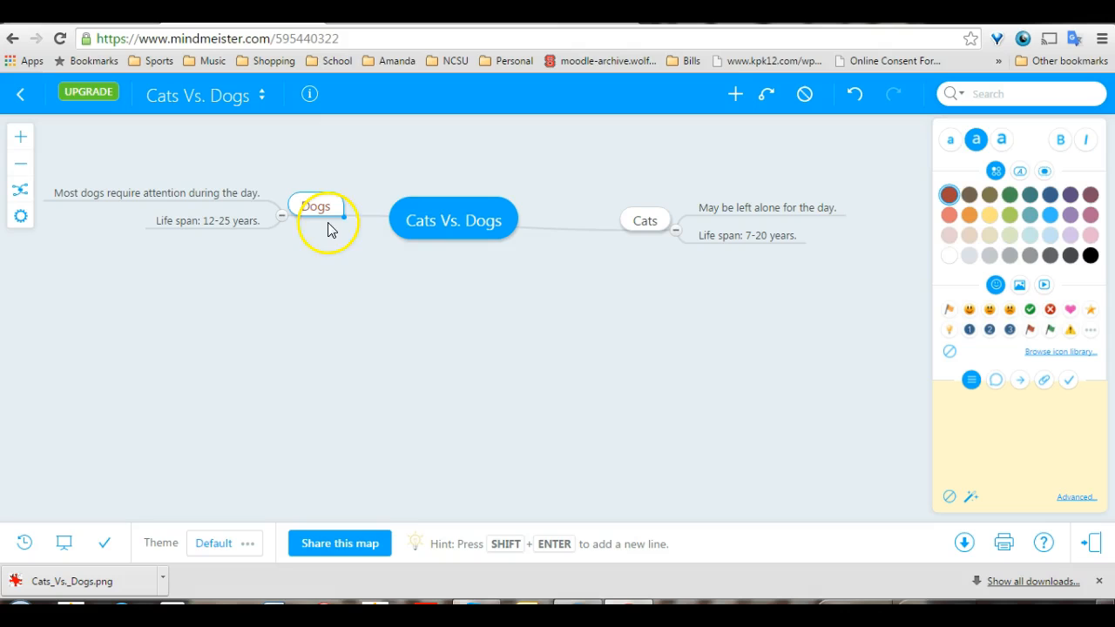
left_click(973, 220)
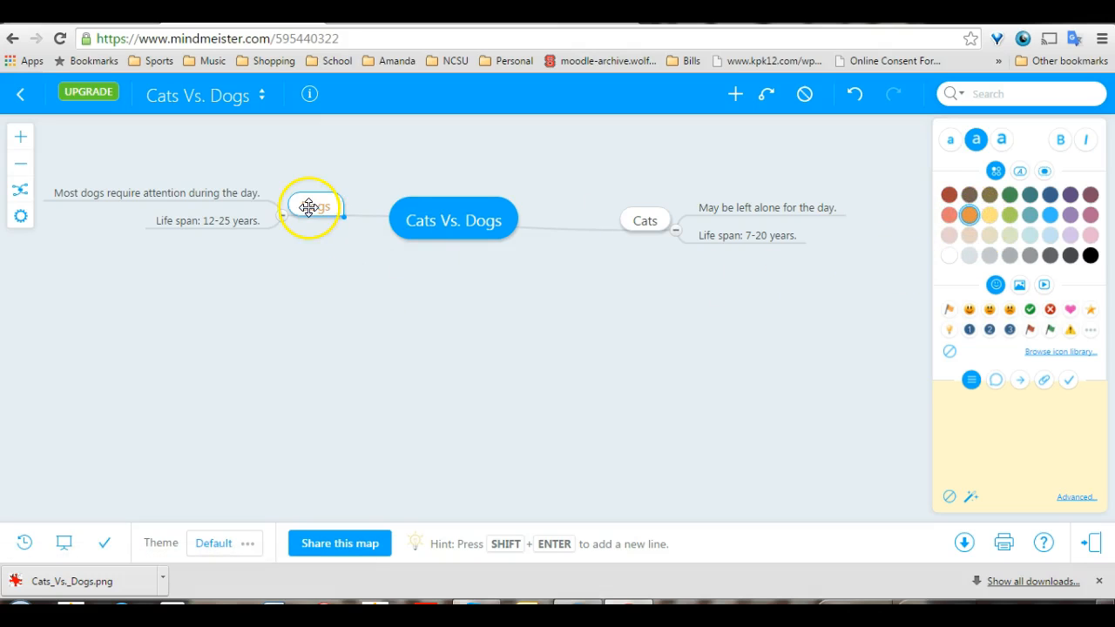
left_click(1000, 142)
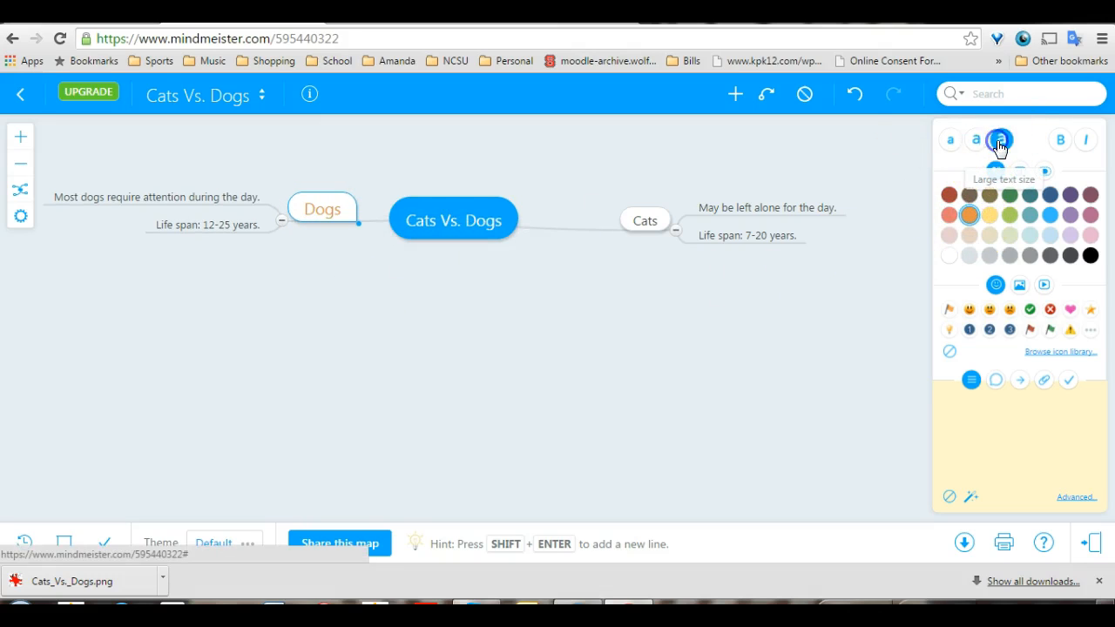
left_click(951, 140)
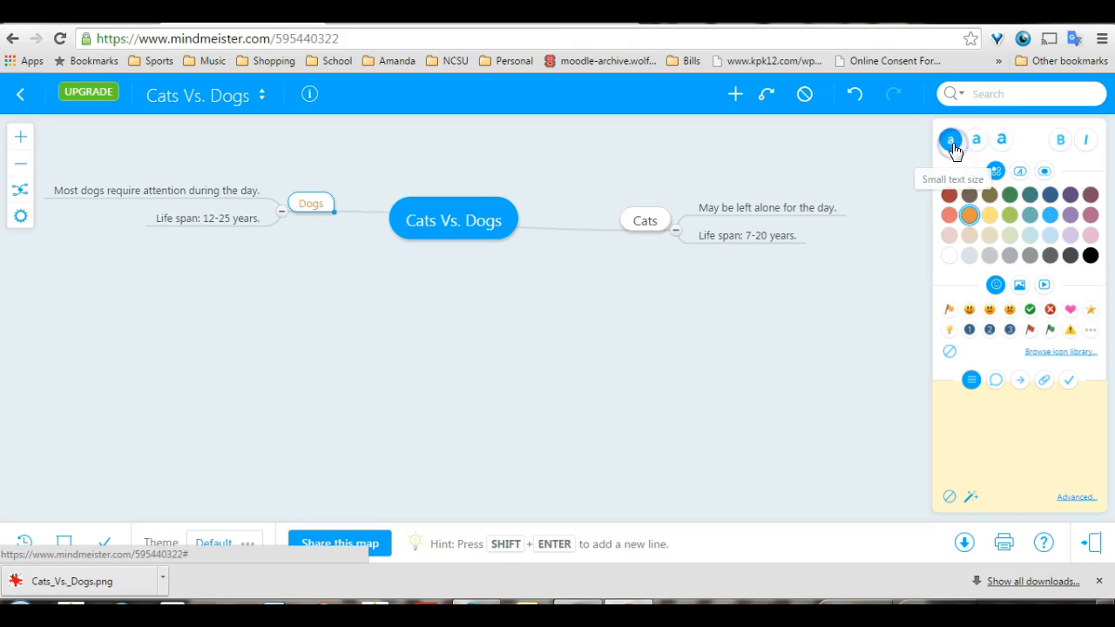
left_click(1002, 141)
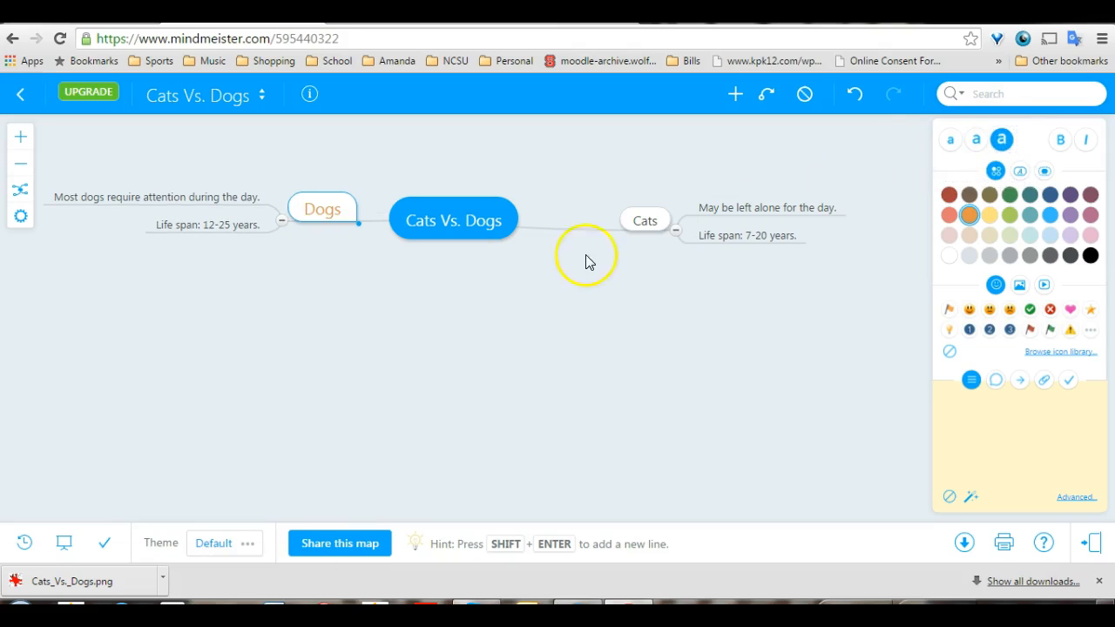
Step: Format the Cats topic's text as large, orange, bold and italic
left_click(638, 223)
left_click(1001, 140)
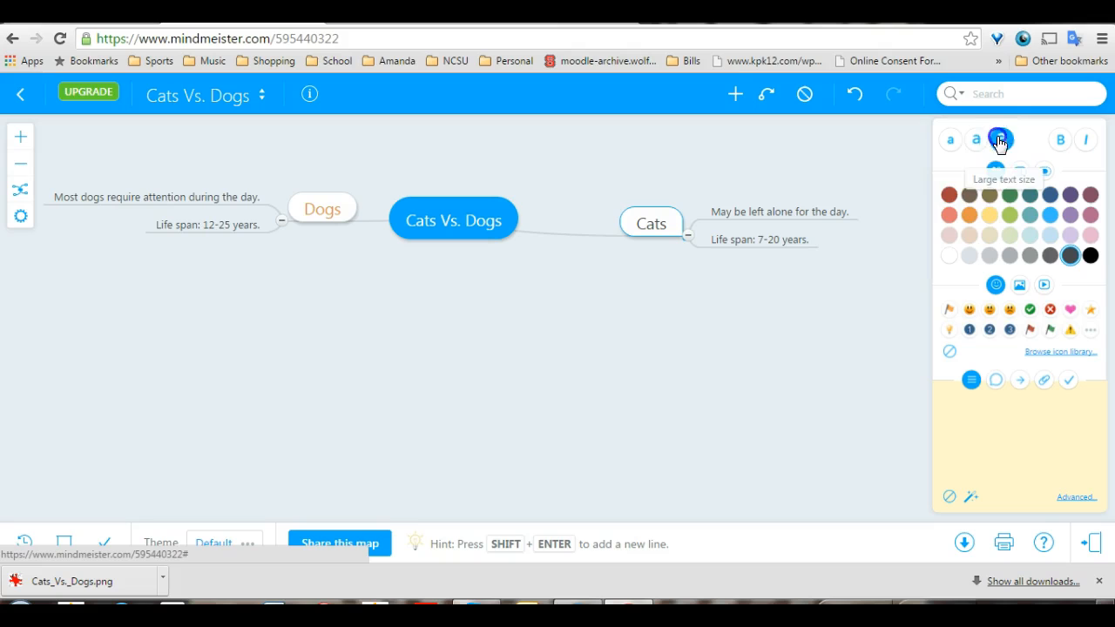
left_click(974, 208)
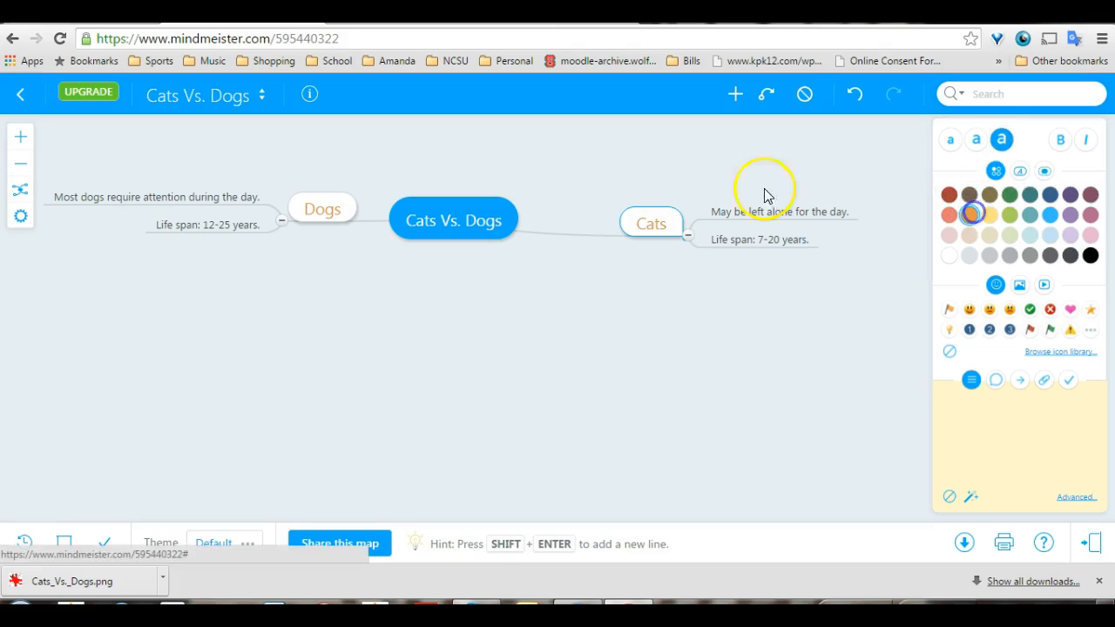
left_click(1060, 139)
left_click(1087, 142)
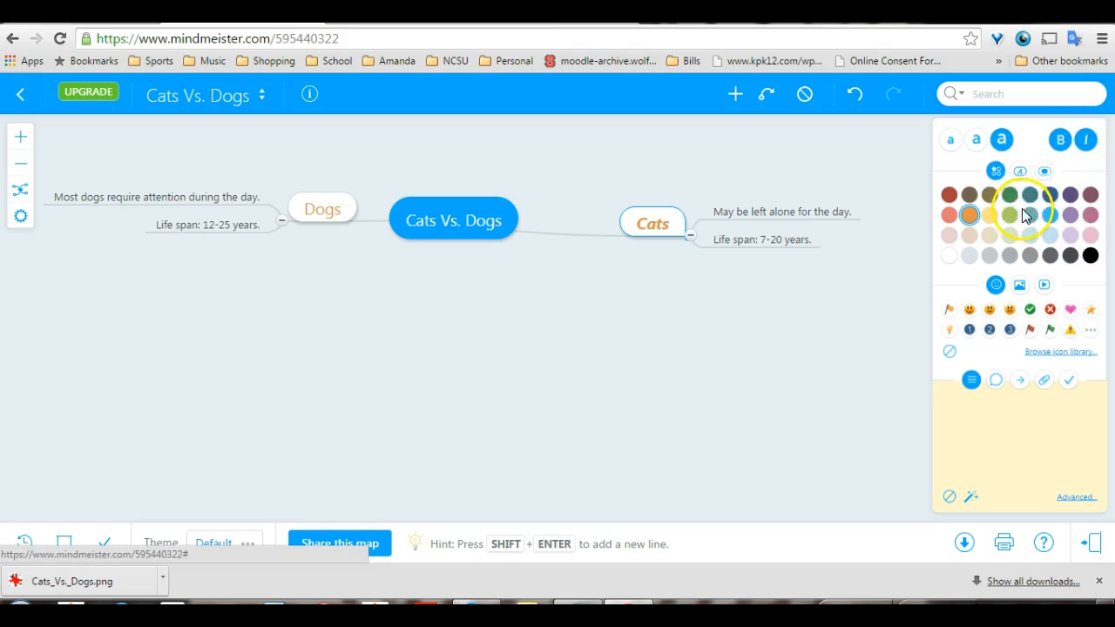
Step: Try several preset topic styles on the Cats topic, ending with the plain small-text style that has no bubble
left_click(1021, 171)
left_click(1017, 240)
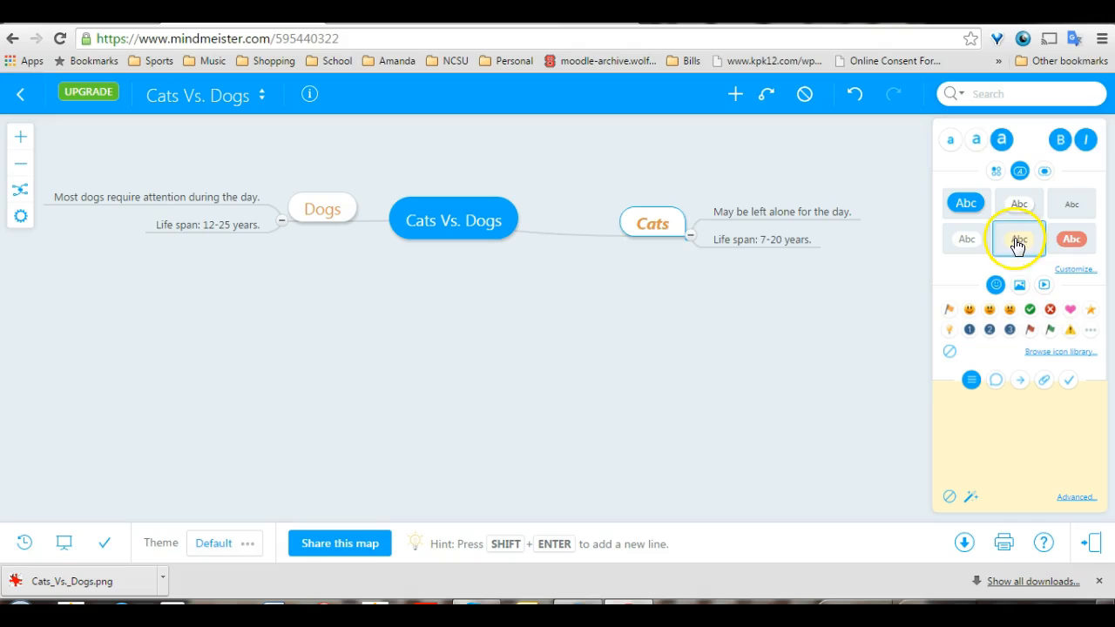
left_click(1016, 207)
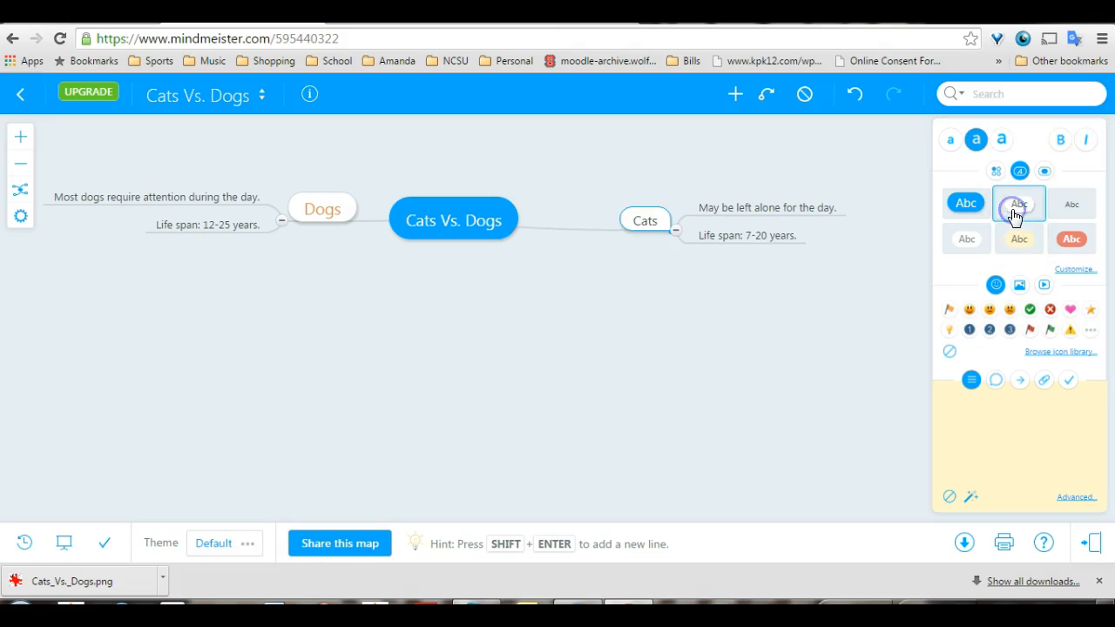
left_click(1072, 244)
left_click(962, 249)
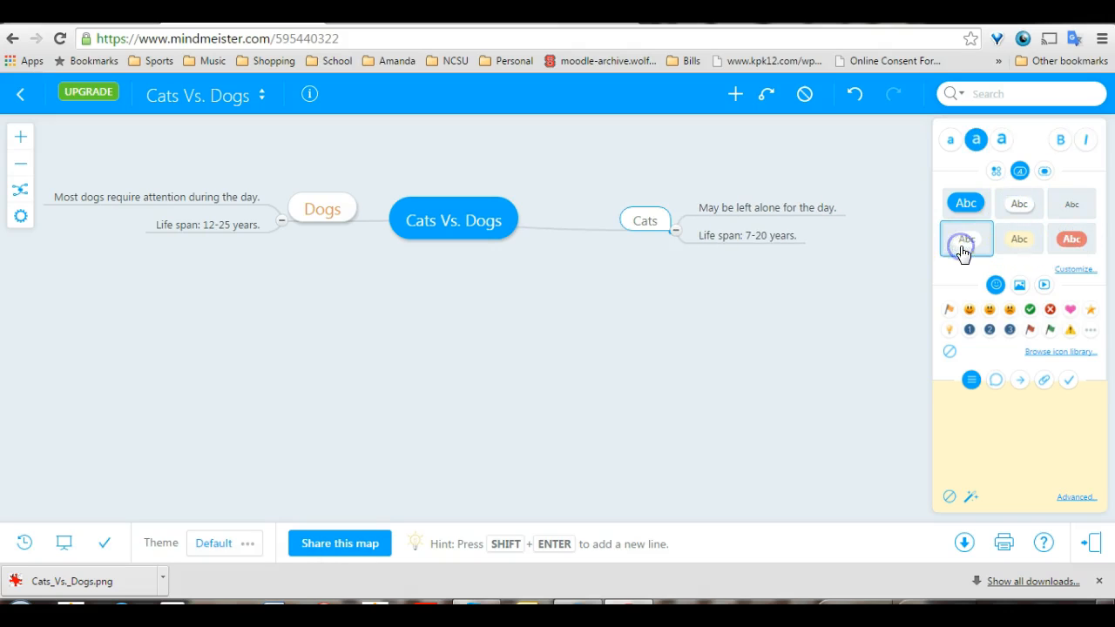
left_click(961, 217)
left_click(1020, 205)
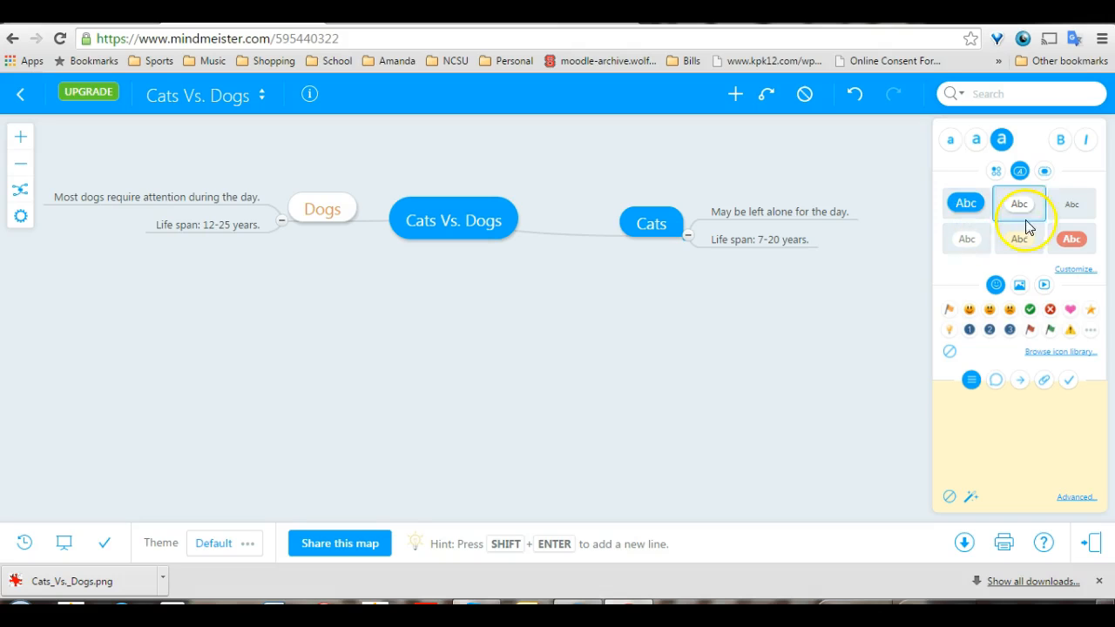
left_click(1070, 210)
Step: Add green wavy boundaries around "May be left alone for the day." and "Most dogs require attention during the day."
left_click(1045, 174)
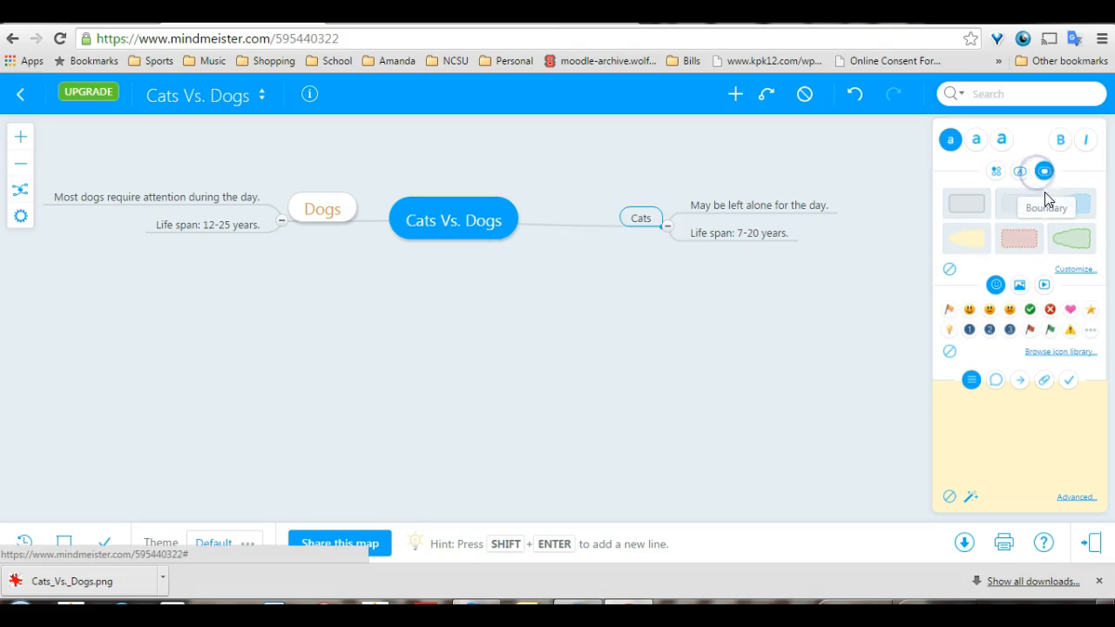
left_click(769, 206)
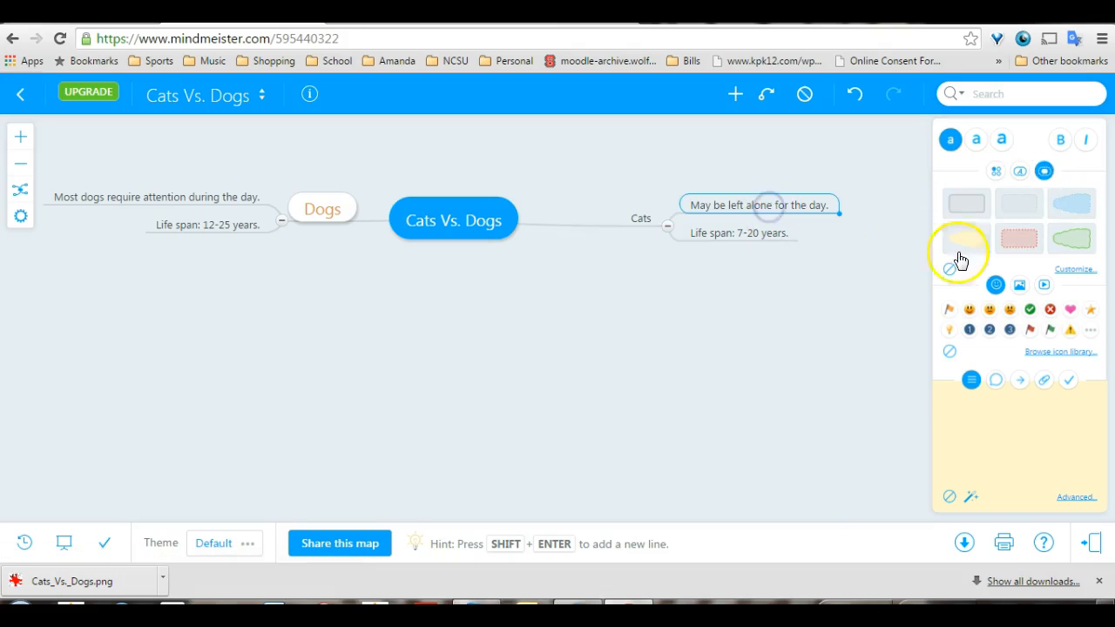
left_click(1071, 239)
left_click(229, 199)
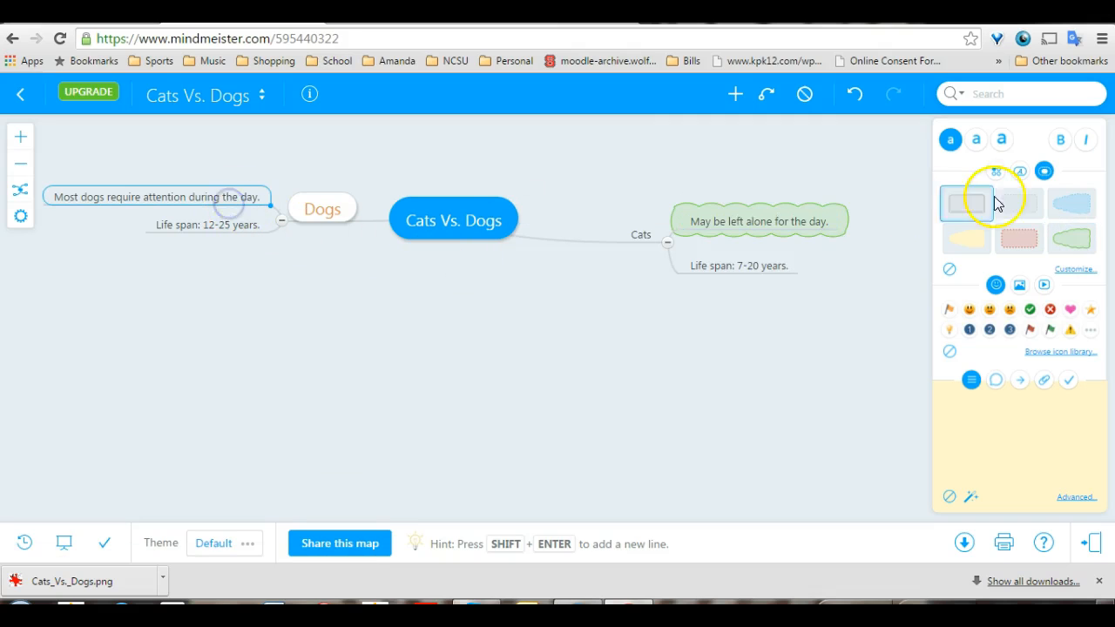
left_click(1074, 242)
Step: Add red dotted rectangular boundaries around the life span subtopics of both Cats and Dogs
left_click(751, 261)
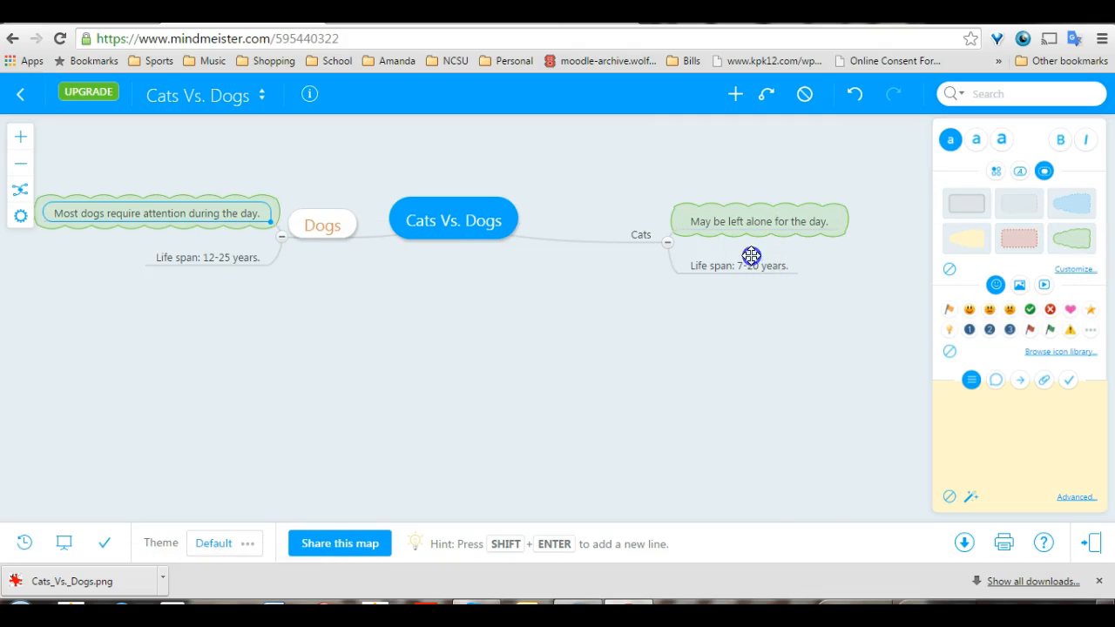
left_click(1021, 244)
left_click(200, 254)
left_click(1018, 238)
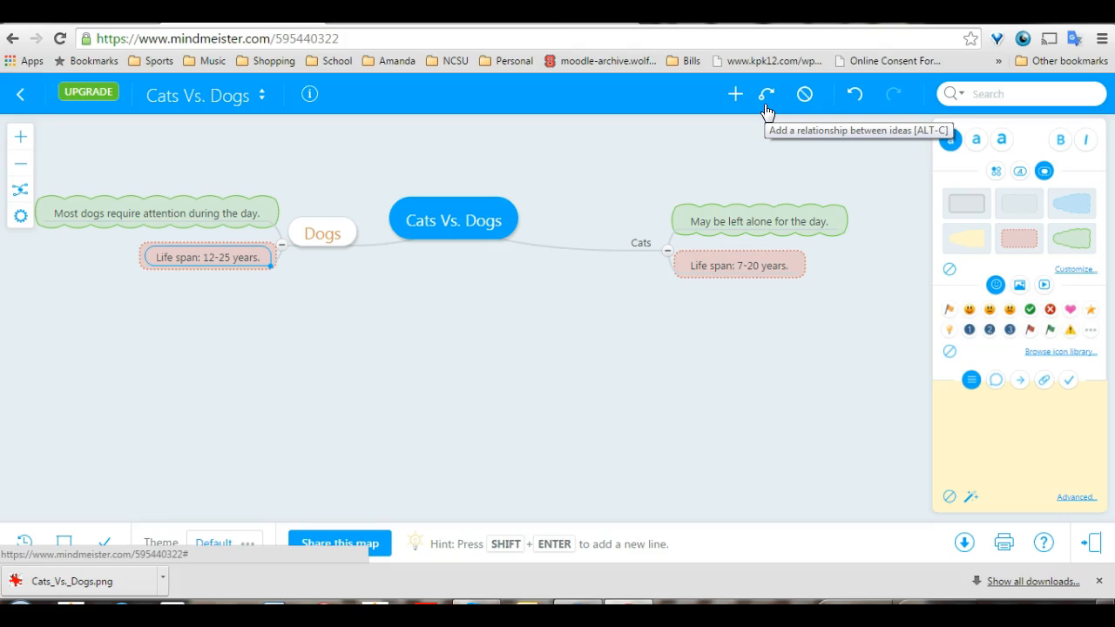
Step: Add a relationship from "May be left alone for the day." to "Most dogs require attention during the day." and colour its arrow orange
left_click(769, 216)
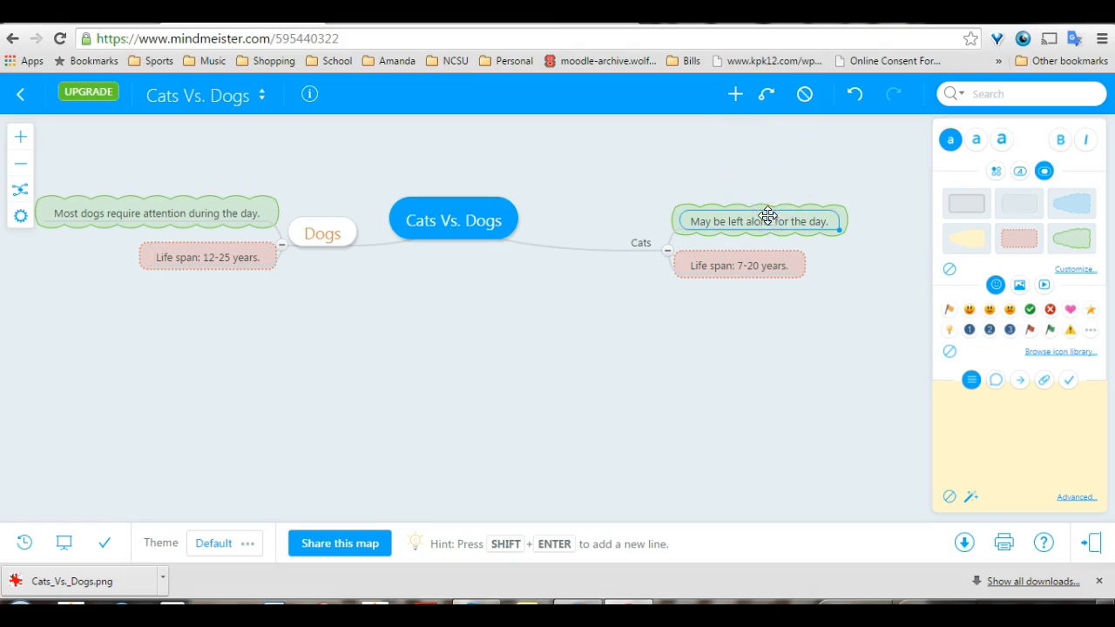
left_click(765, 101)
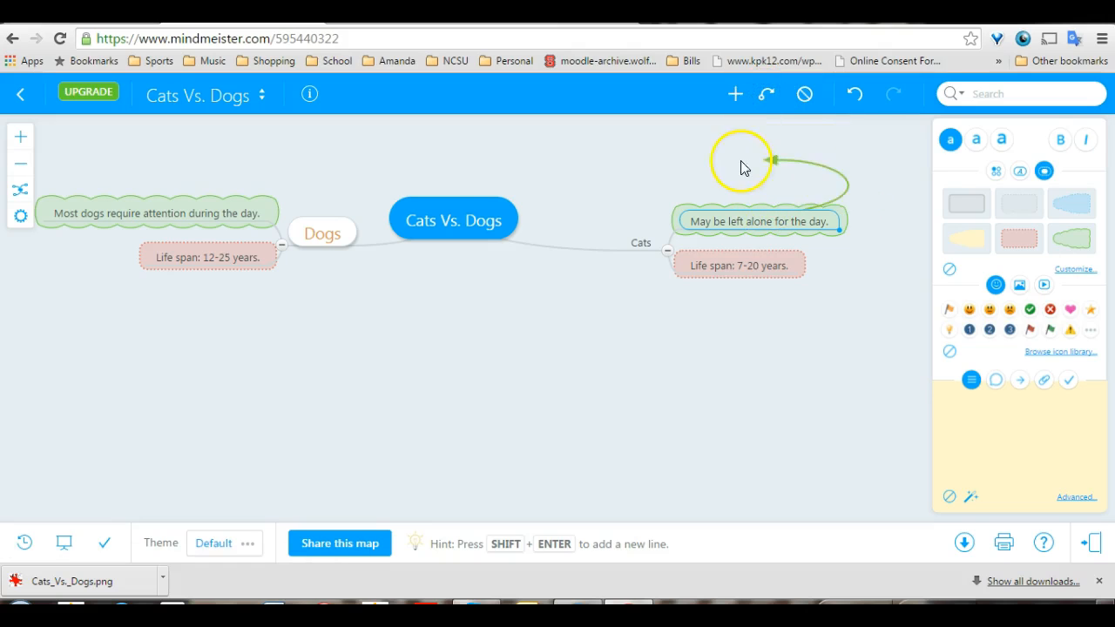
left_click(207, 211)
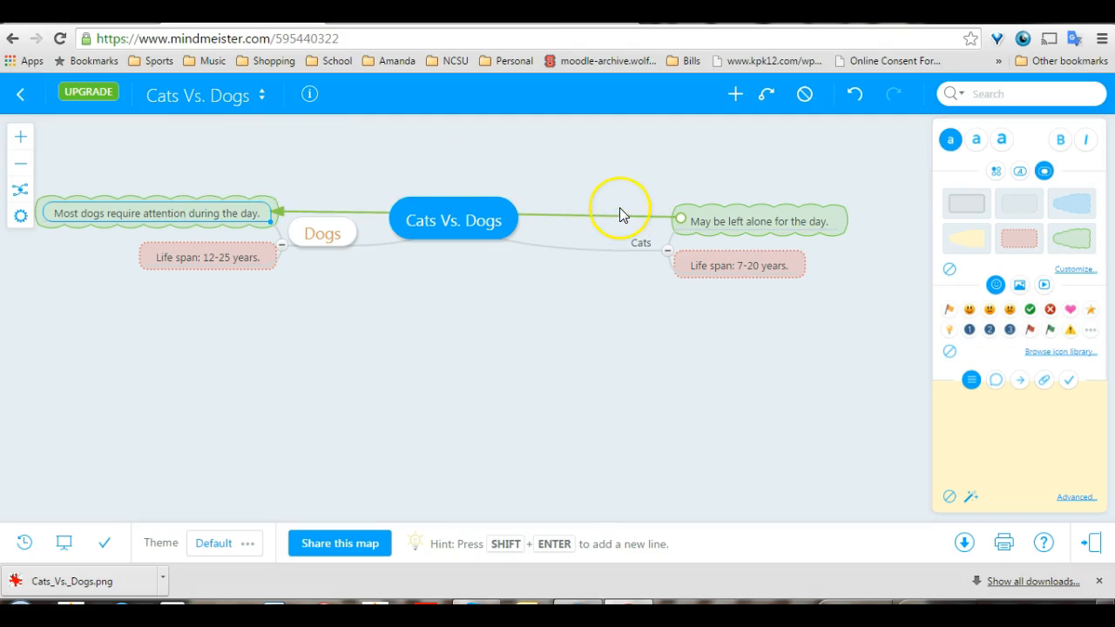
left_click(682, 219)
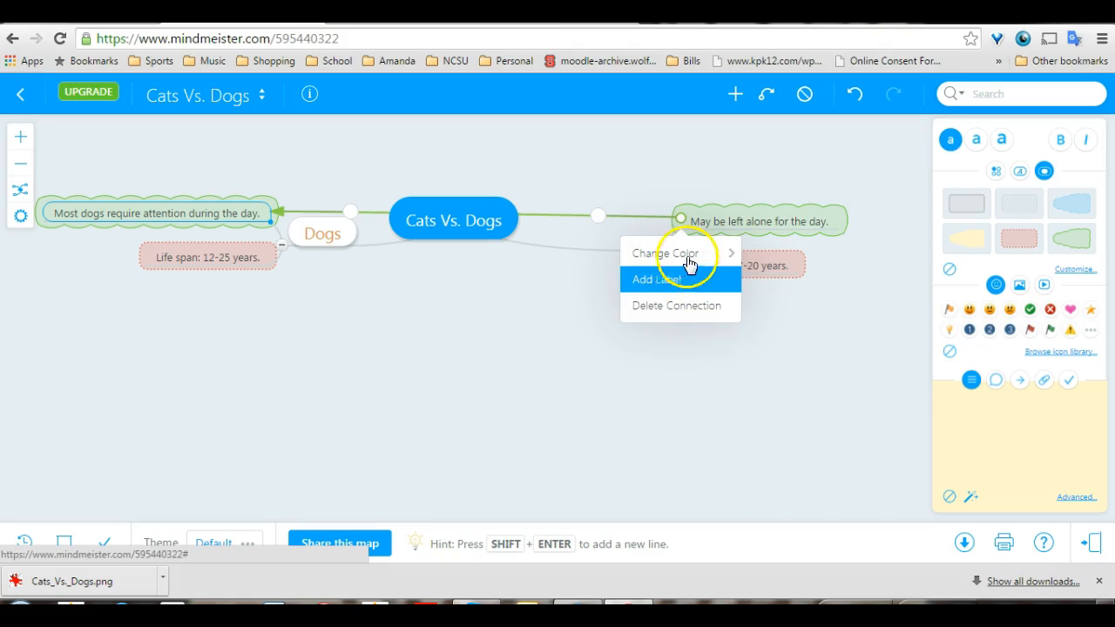
mouse_move(730, 256)
left_click(787, 286)
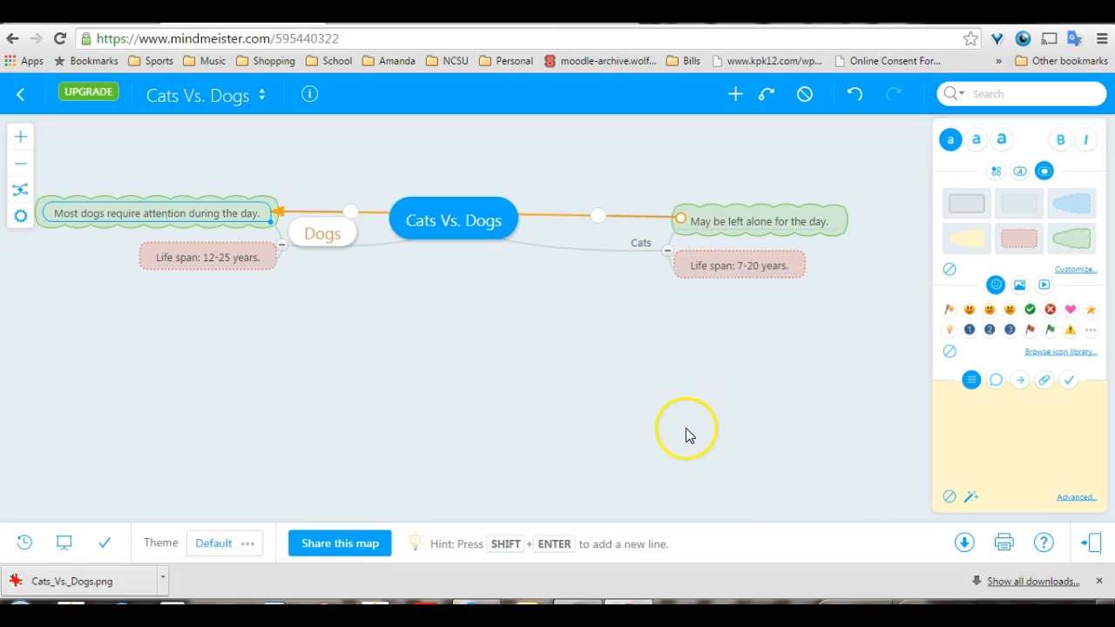
Step: Add a relationship from "Life span: 7-20 years." to "May be left alone for the day."
left_click(710, 263)
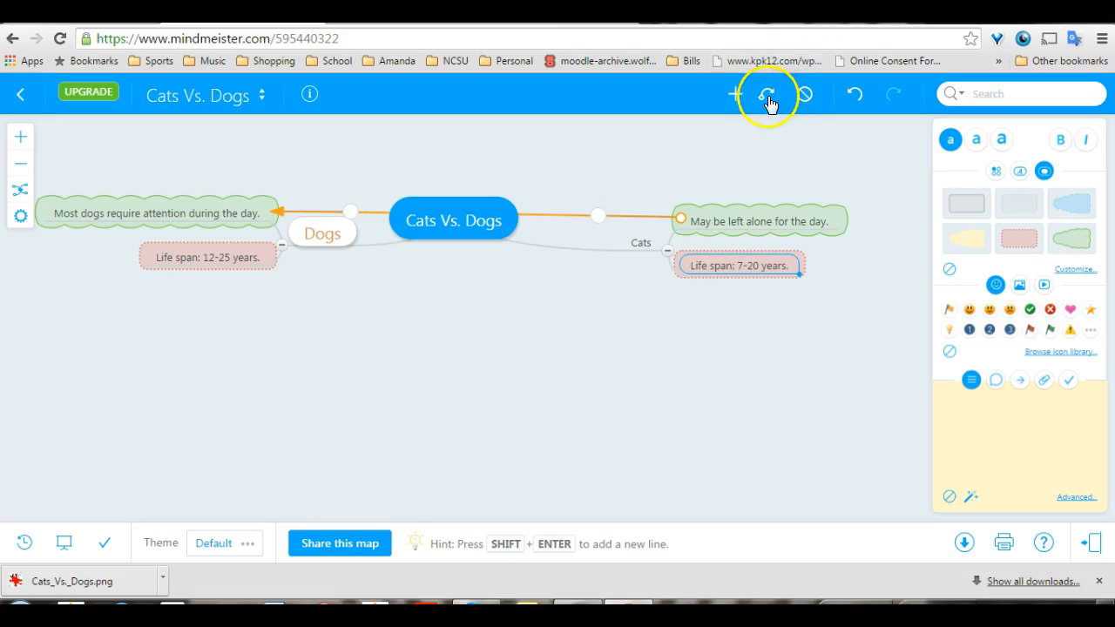
left_click(766, 93)
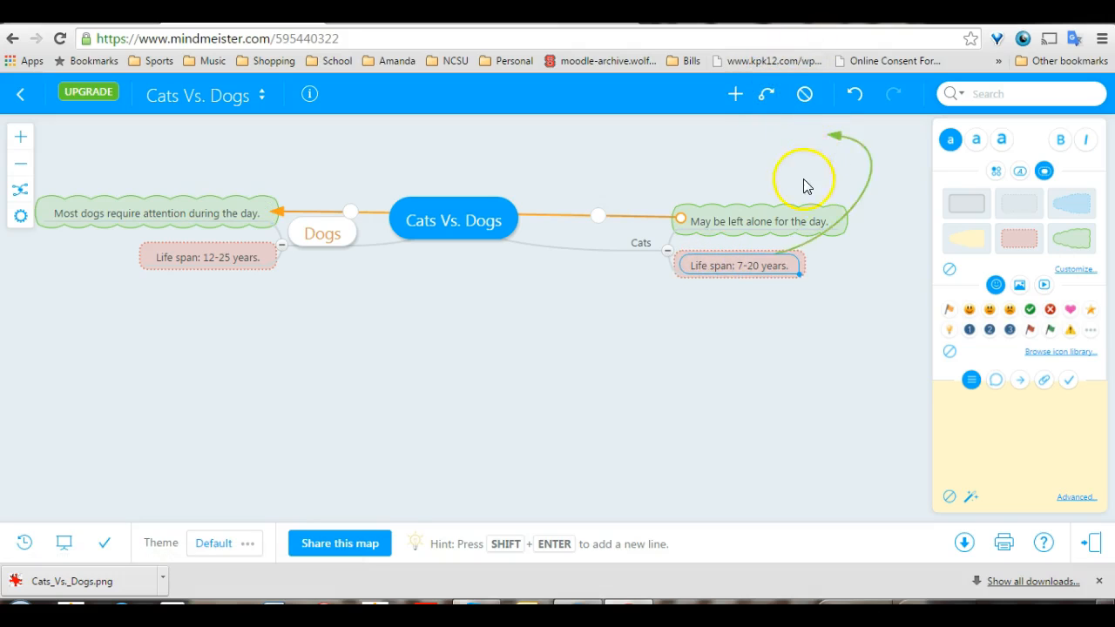
left_click(809, 220)
left_click(759, 406)
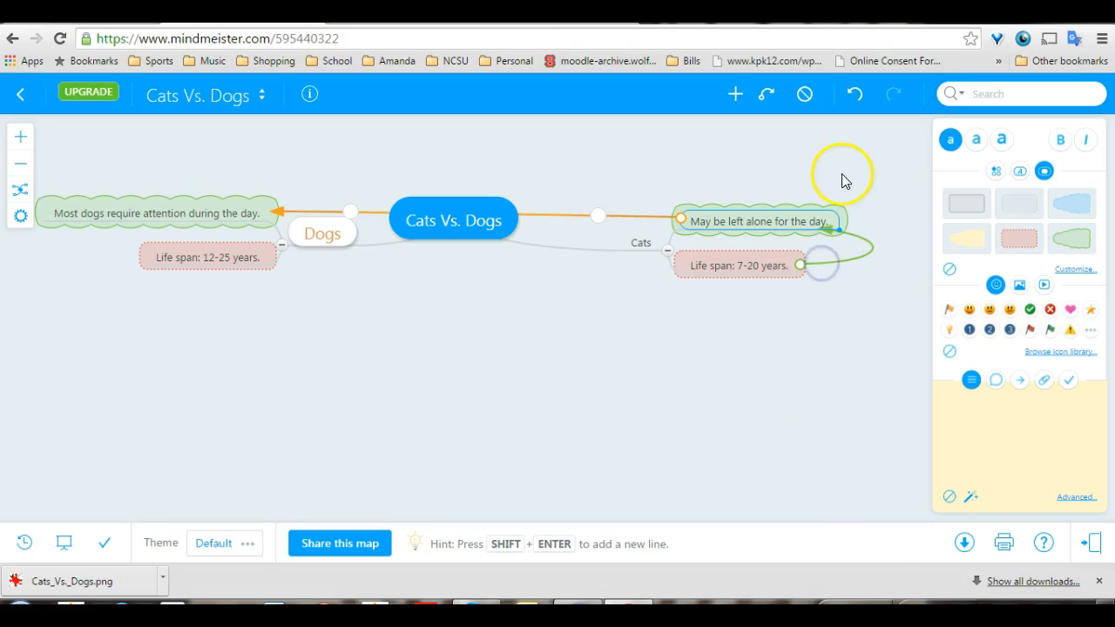
Step: Delete both relationship connections, the green one between the Cats subtopics and the orange one leading to the Dogs subtopic
left_click(800, 266)
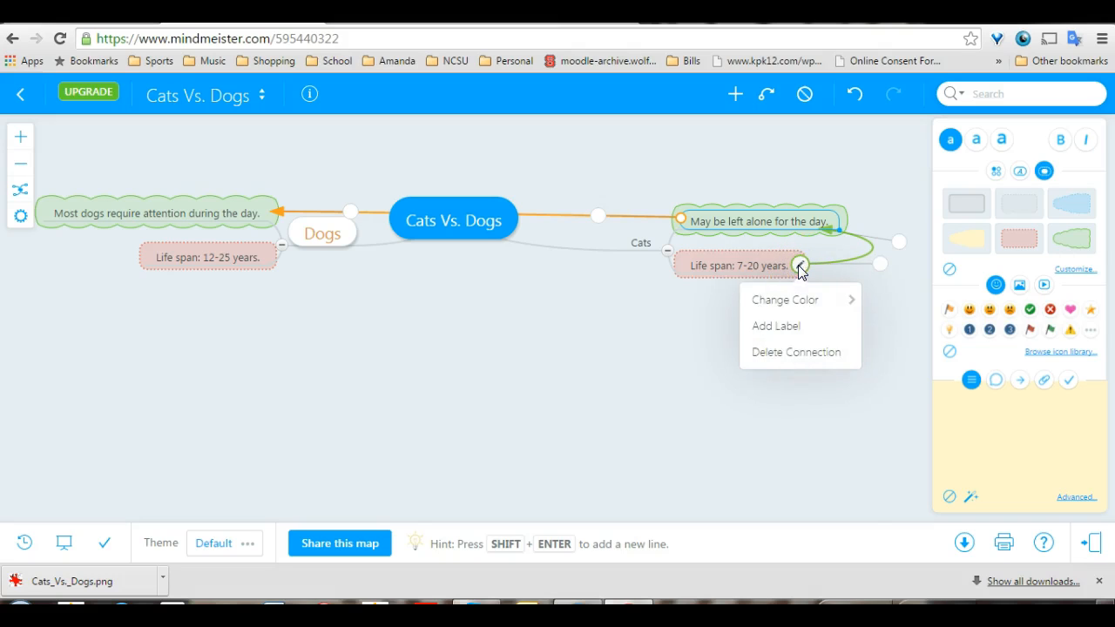
left_click(808, 351)
left_click(683, 219)
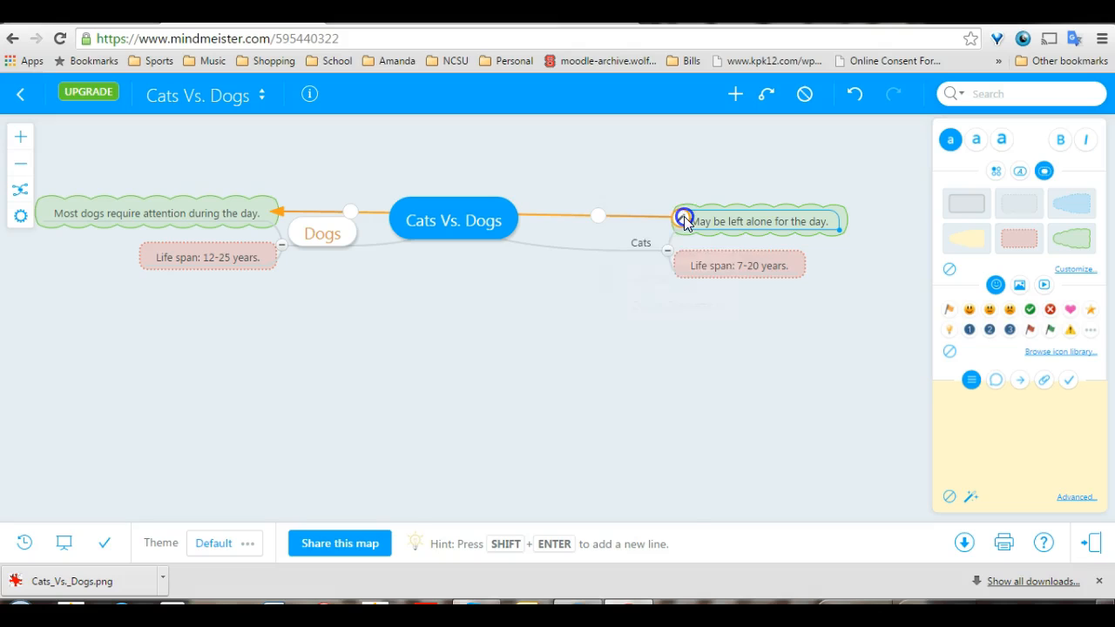
left_click(683, 306)
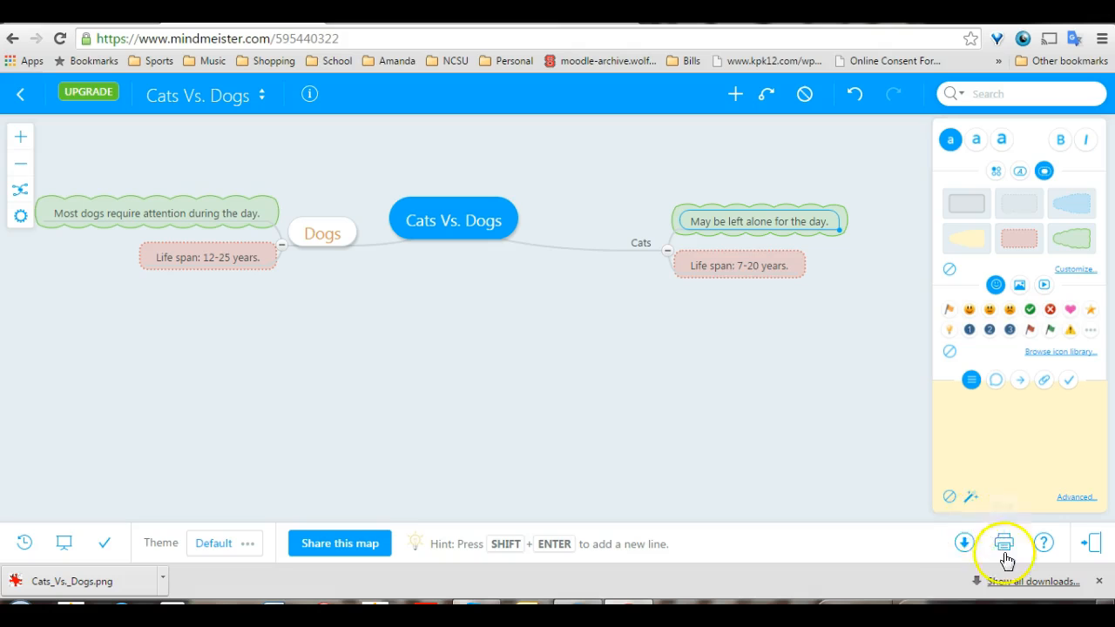
Step: Export the mind map to Google Drive as a PNG image file
left_click(963, 549)
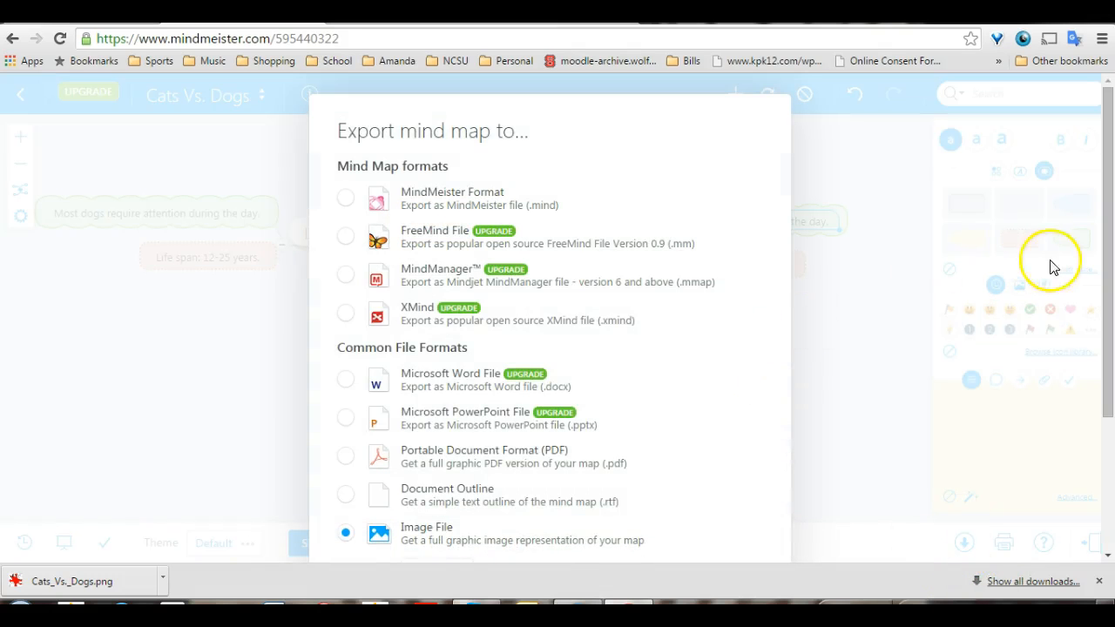
left_click_drag(1108, 295, 1110, 447)
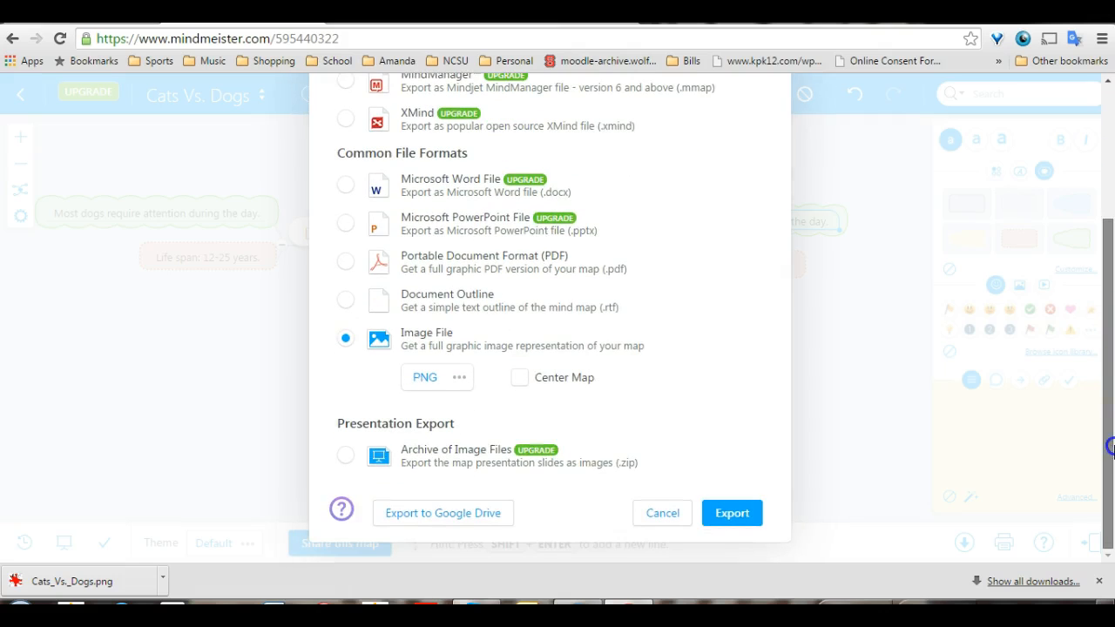
left_click(452, 523)
left_click(451, 327)
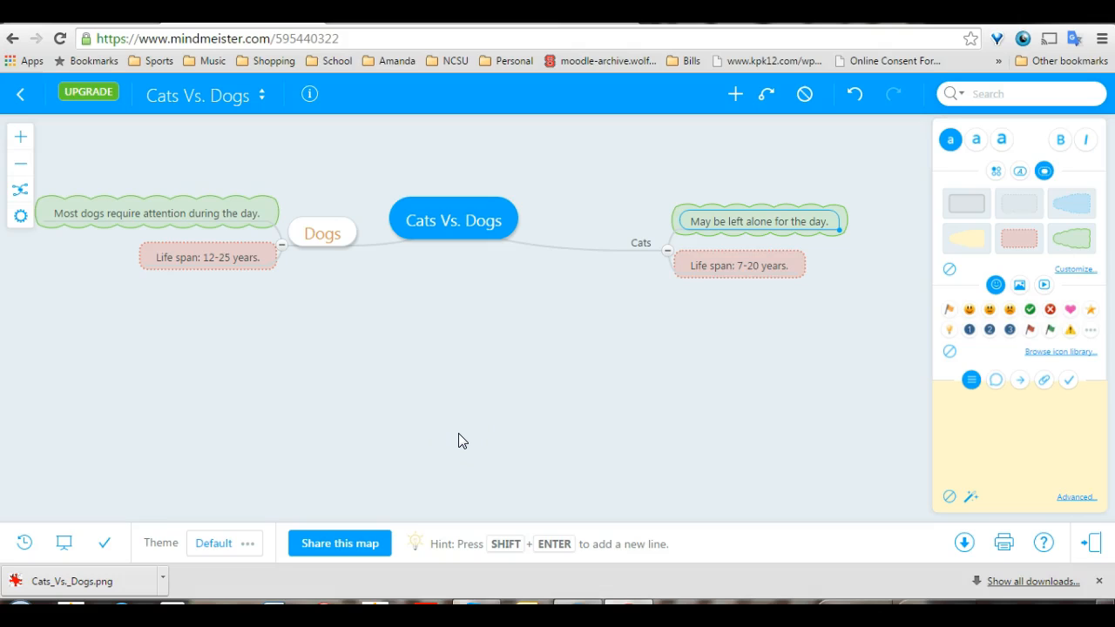
Step: Switch to Google Drive and create a new Google Docs document in the MindMeister folder
left_click(117, 12)
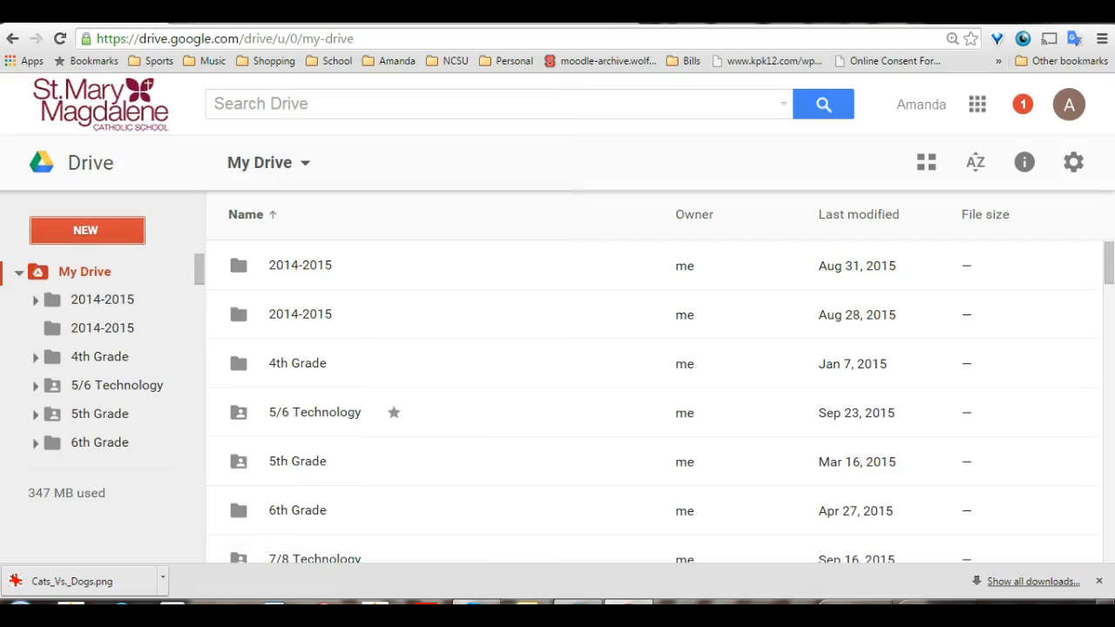
left_click_drag(195, 267, 185, 357)
left_click(120, 315)
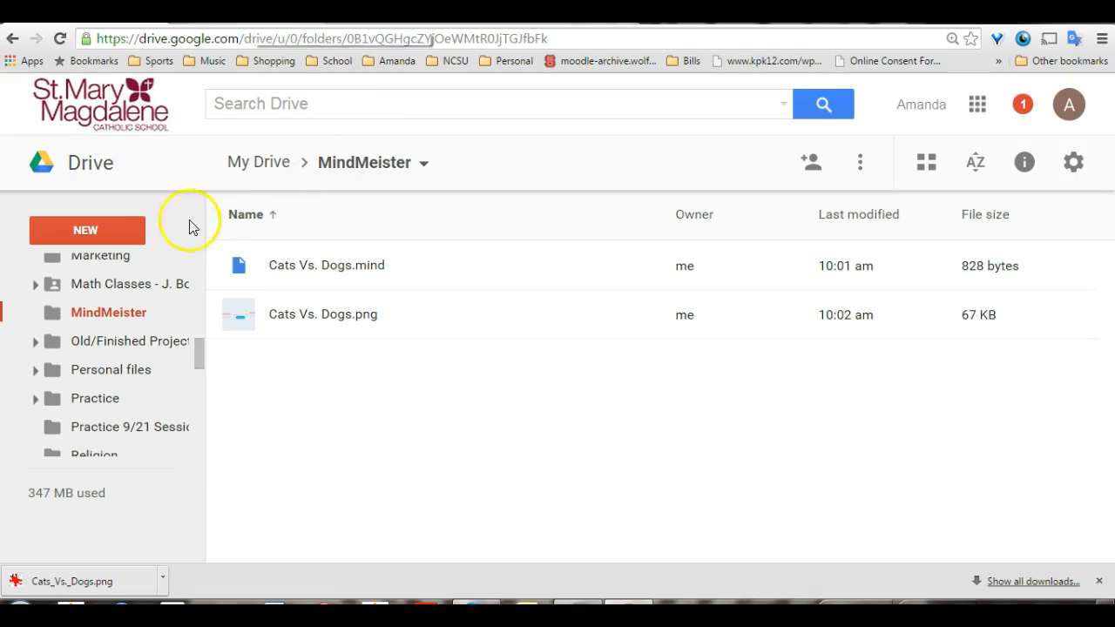
left_click(119, 229)
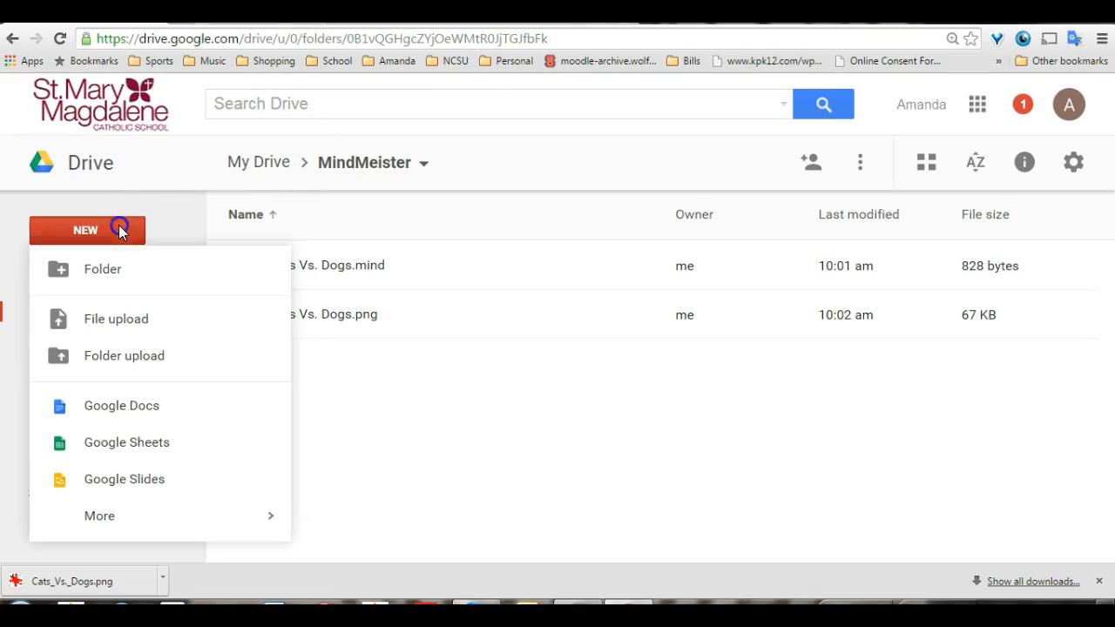
left_click(177, 408)
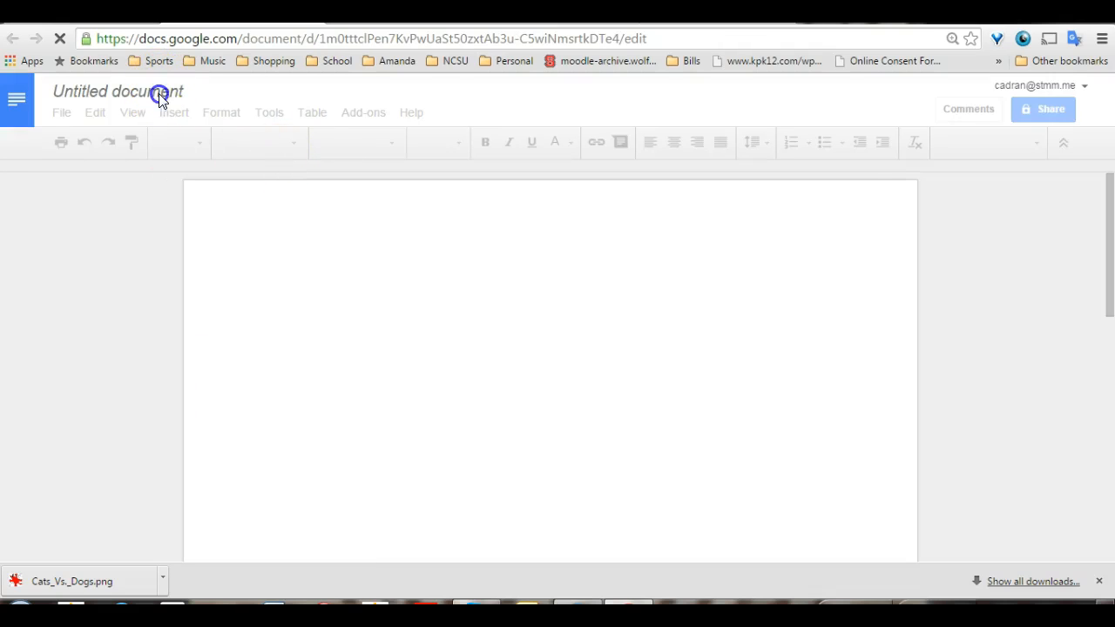
Step: Name the new document "Cats Vs. Dogs" and place the cursor in its body
left_click(160, 94)
type("C")
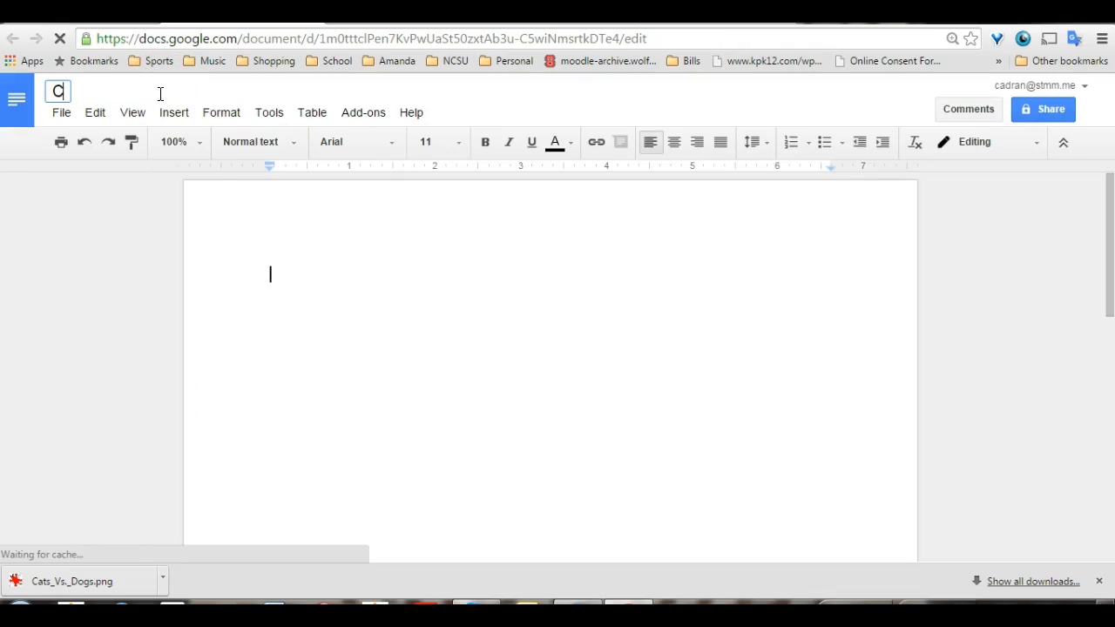
type("ats Vs.")
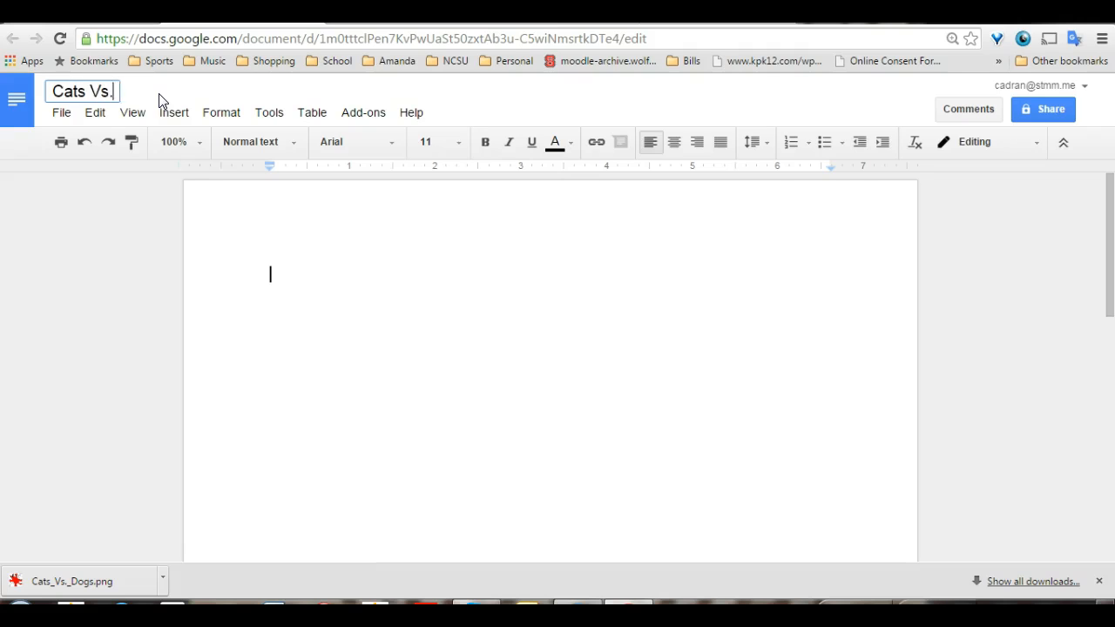
type(" Dogs")
left_click(251, 296)
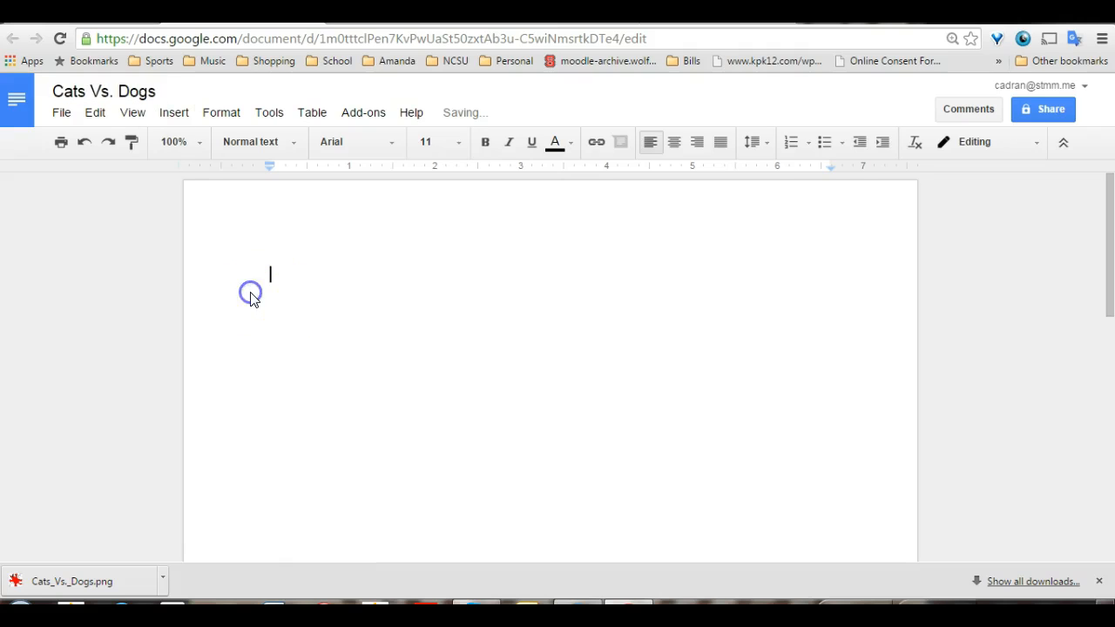
Step: Insert the most recent Cats Vs. Dogs.png image from Google Drive into the document
left_click(174, 114)
left_click(186, 148)
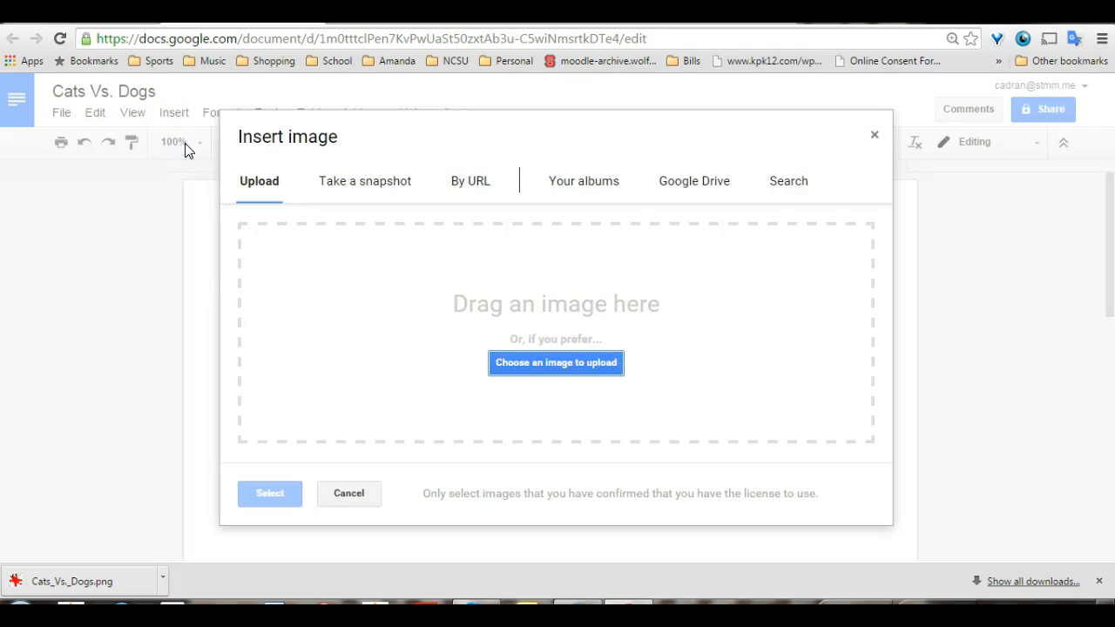
left_click(660, 175)
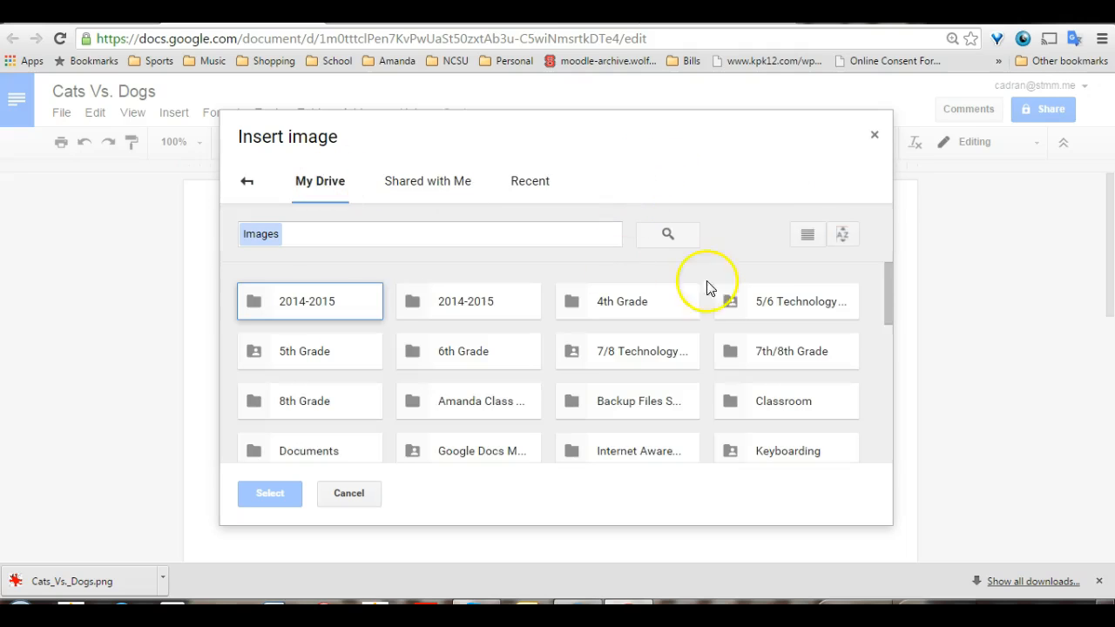
left_click_drag(884, 299, 891, 338)
double_click(782, 388)
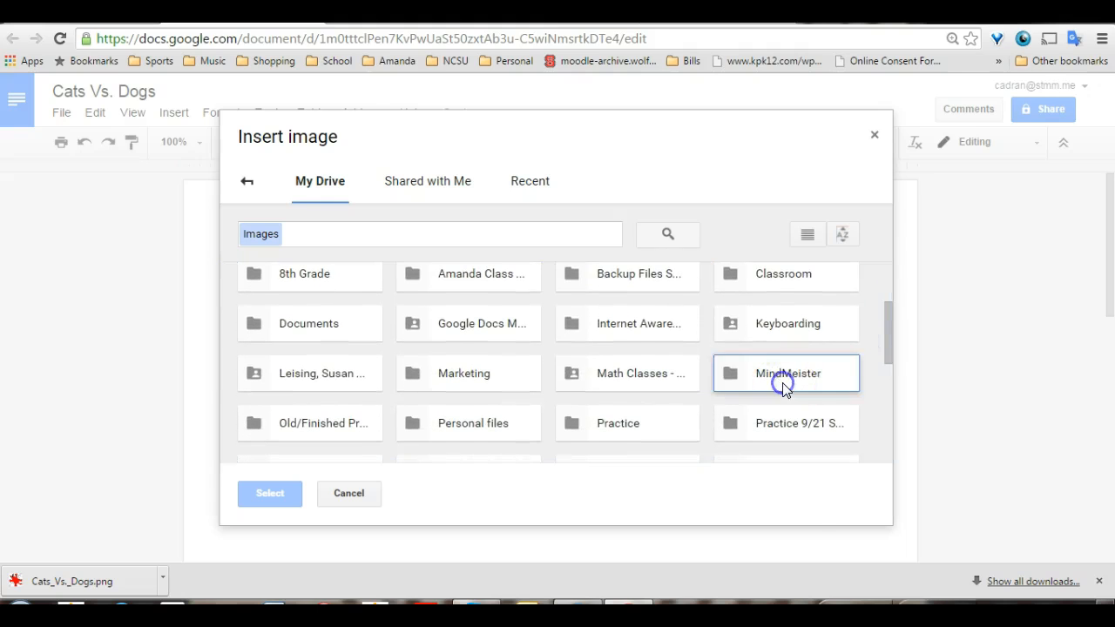
left_click(538, 182)
double_click(324, 327)
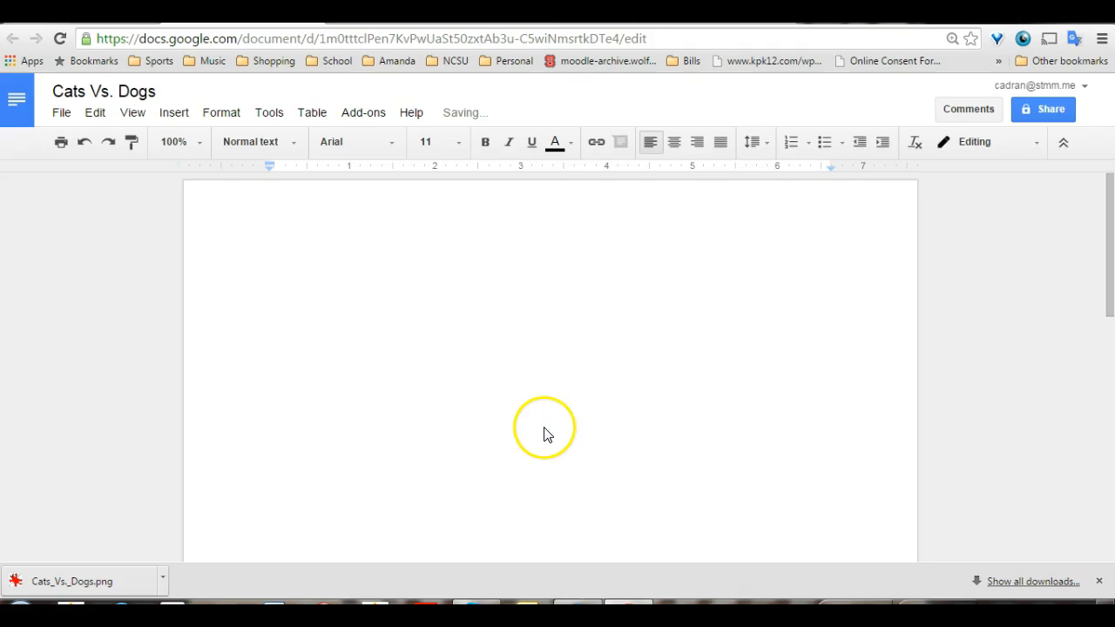
Step: Reload the document and look through its pages for the inserted image
left_click_drag(1108, 305, 1109, 272)
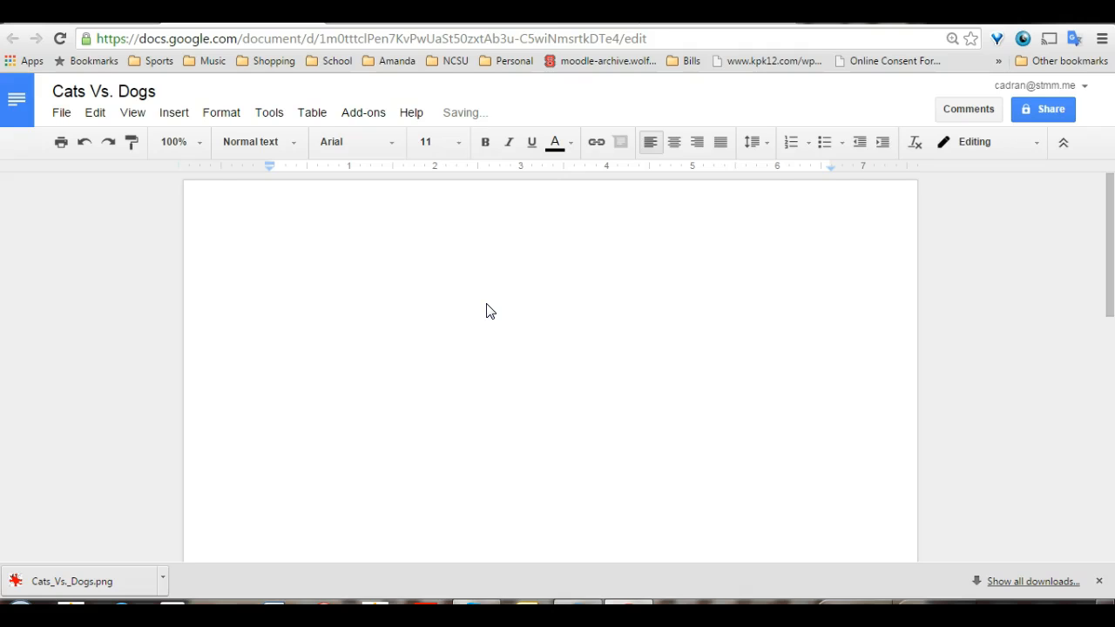
left_click(60, 38)
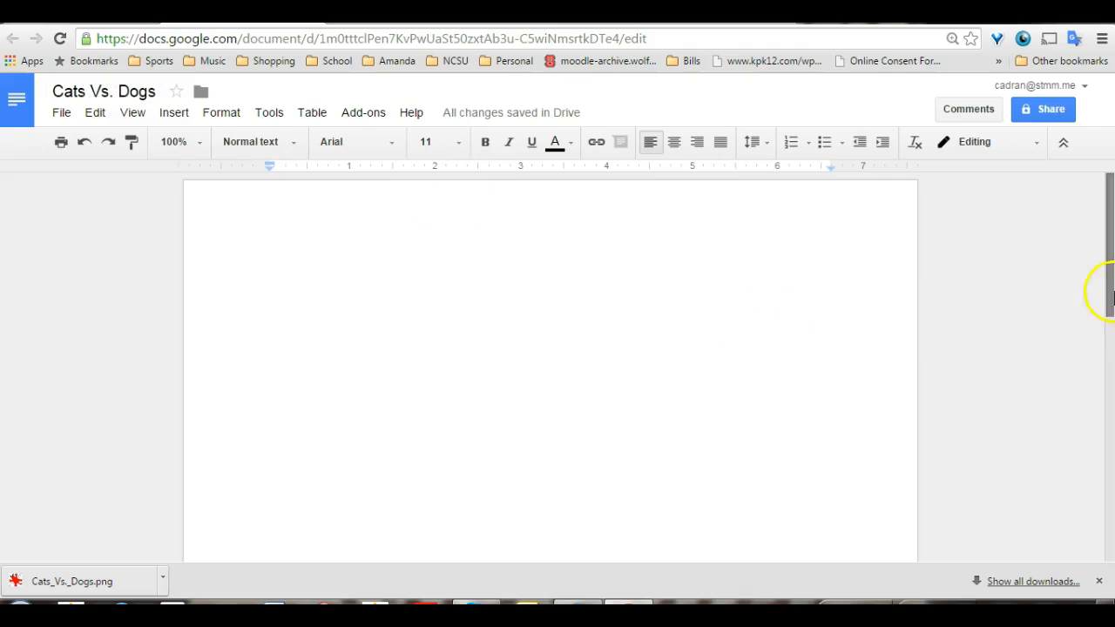
left_click_drag(1110, 299, 1110, 453)
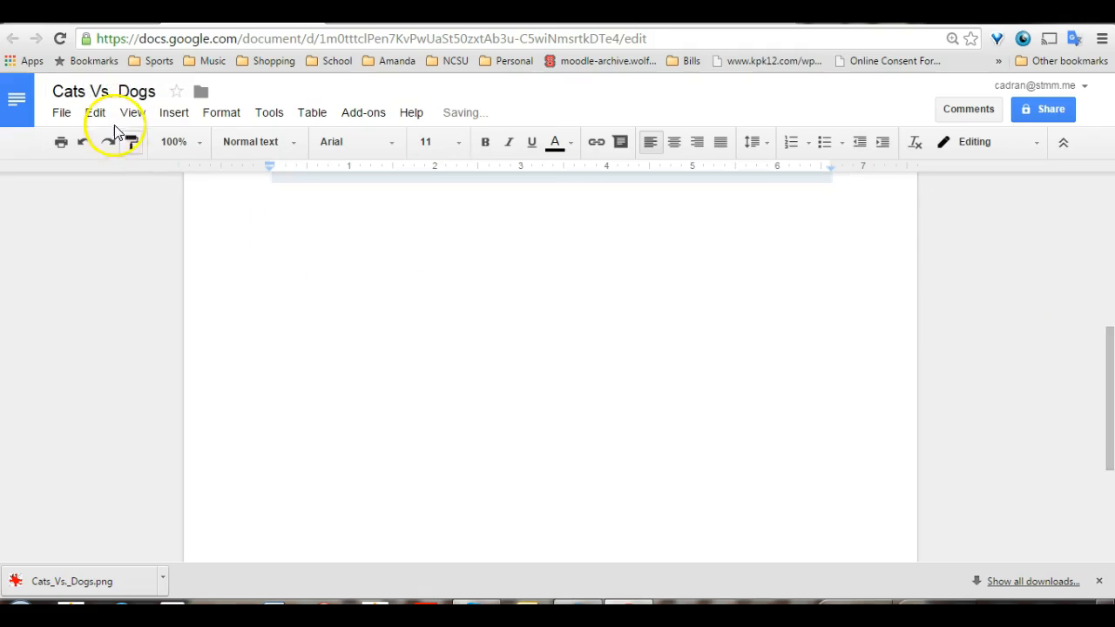
Step: Insert a second copy of Cats Vs. Dogs.png from the recent Google Drive images and delete that copy
left_click(173, 113)
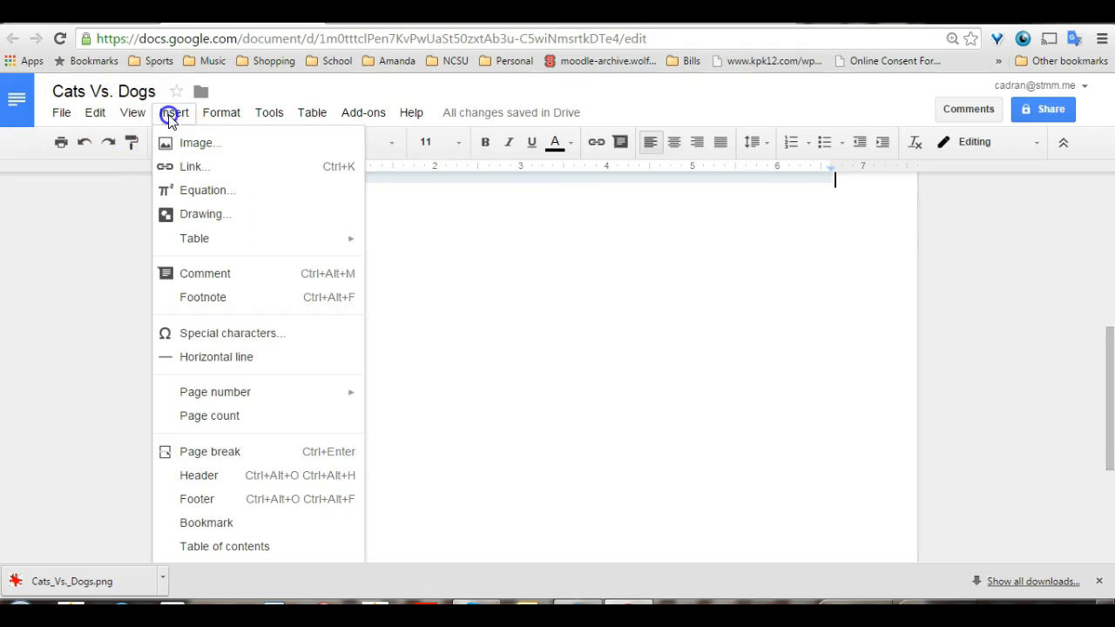
left_click(179, 143)
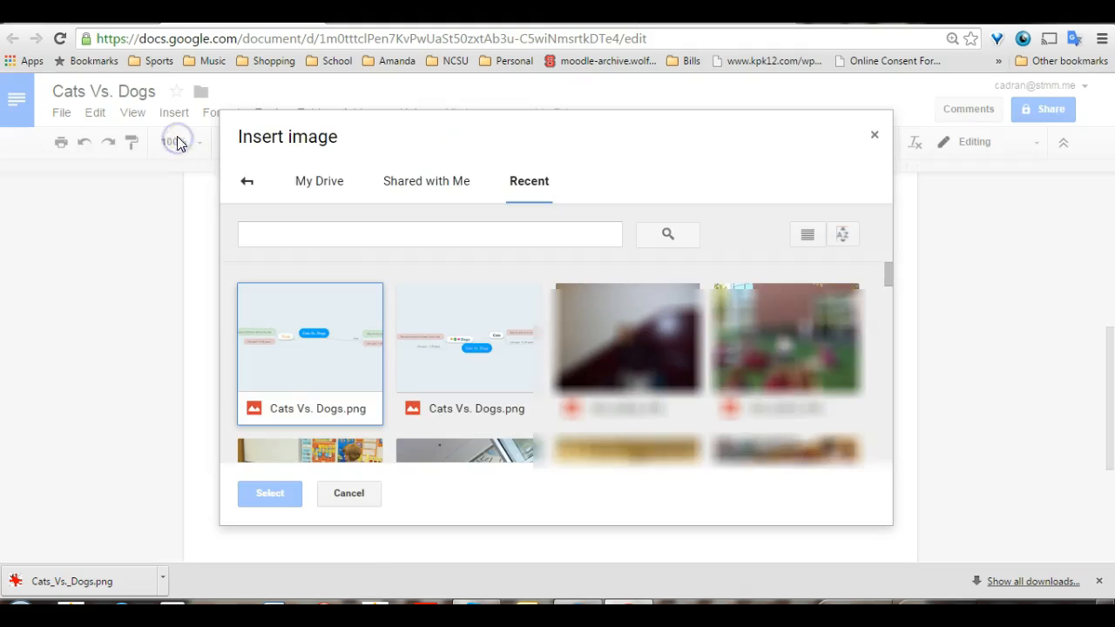
double_click(304, 361)
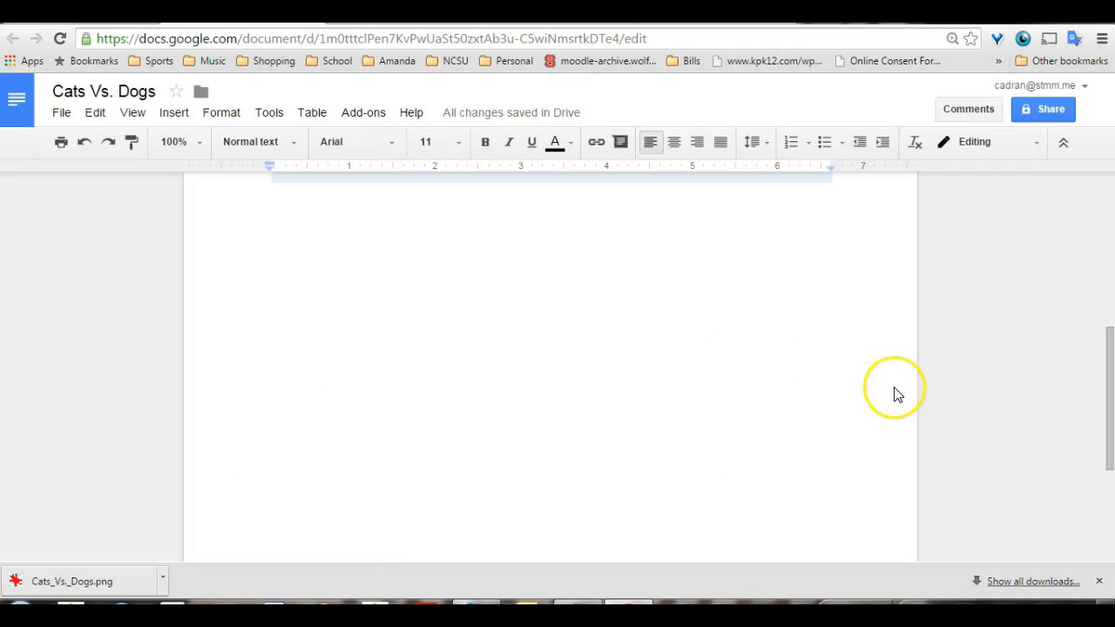
left_click_drag(1109, 418, 1111, 453)
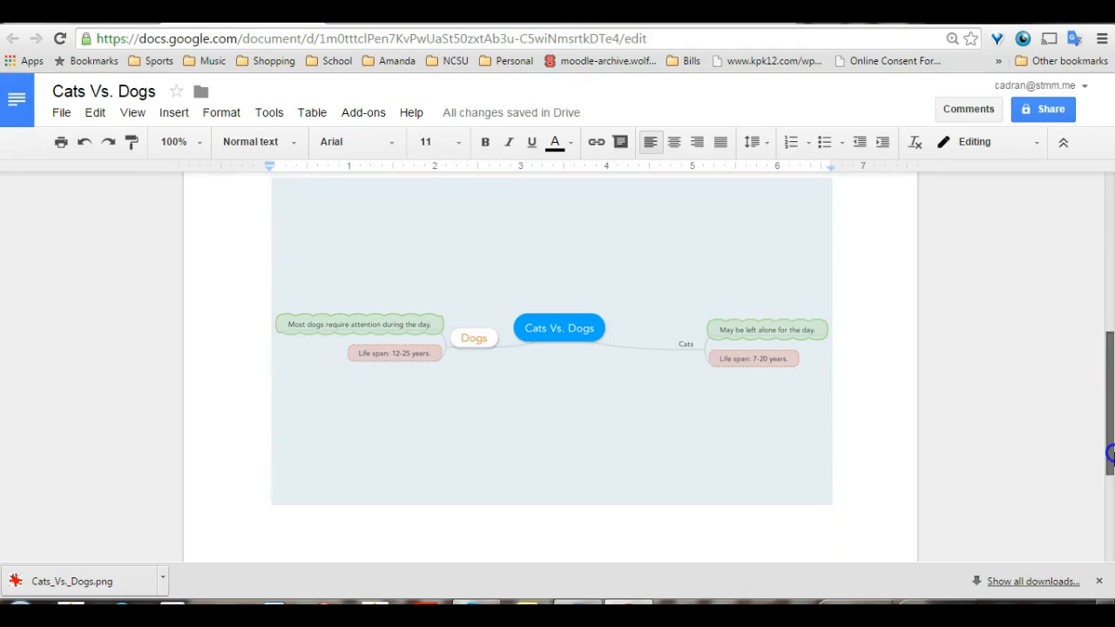
left_click(823, 398)
key("Delete")
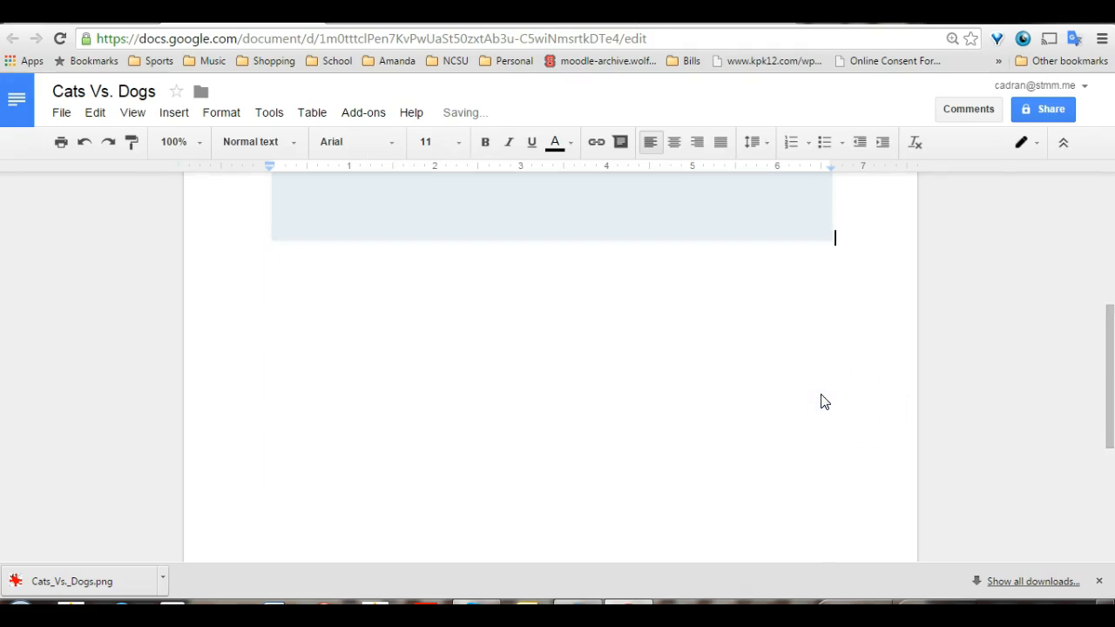
Step: Crop the empty background above the mind map in the image on the first page
left_click_drag(1110, 336, 1113, 201)
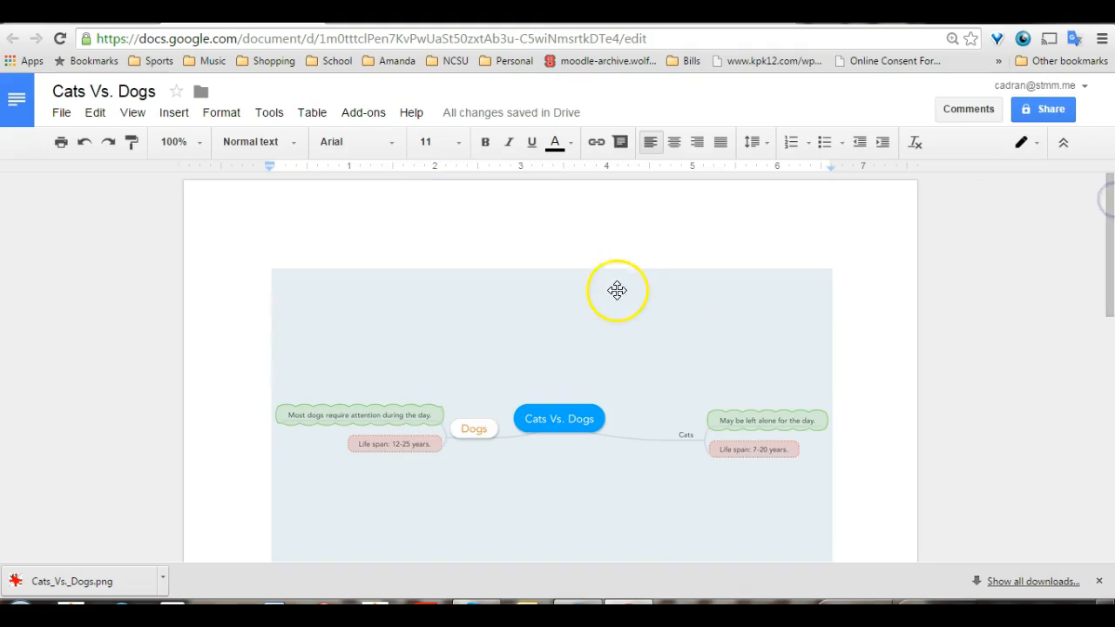
left_click(620, 297)
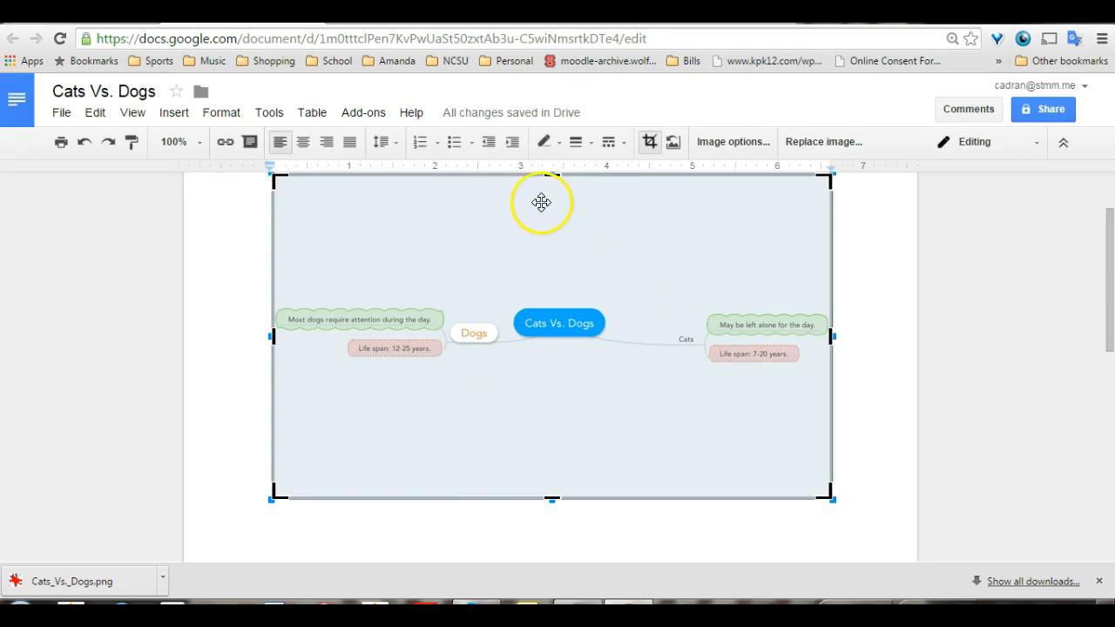
left_click_drag(552, 178, 565, 293)
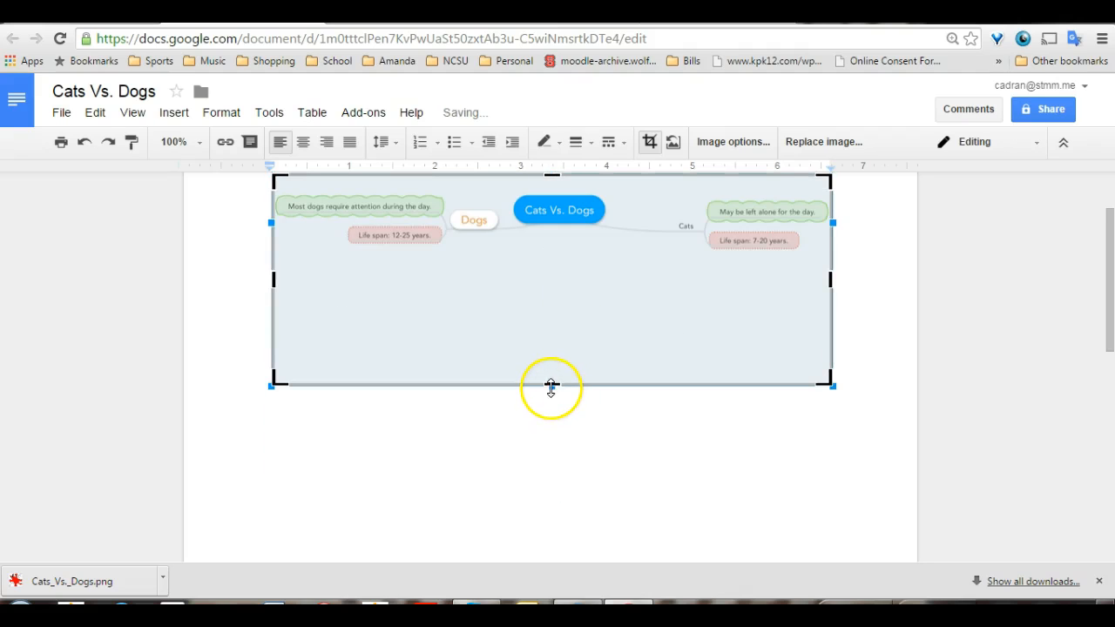
Step: Try to trim the empty area below the mind map and adjust the image from its side edge
right_click(568, 260)
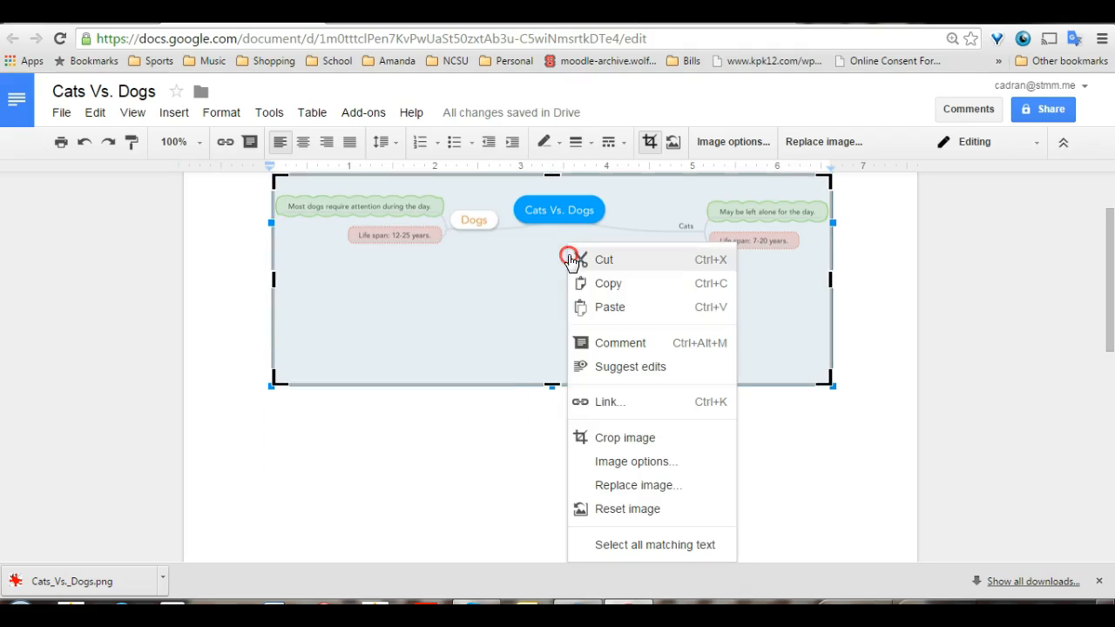
left_click(552, 388)
right_click(550, 377)
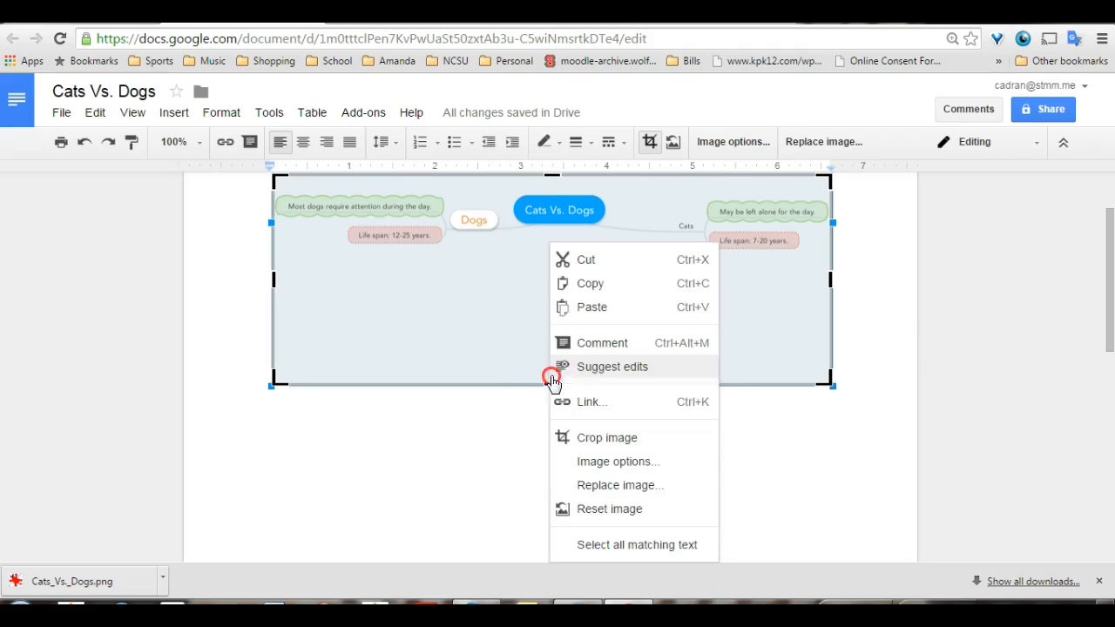
right_click(544, 385)
right_click(531, 384)
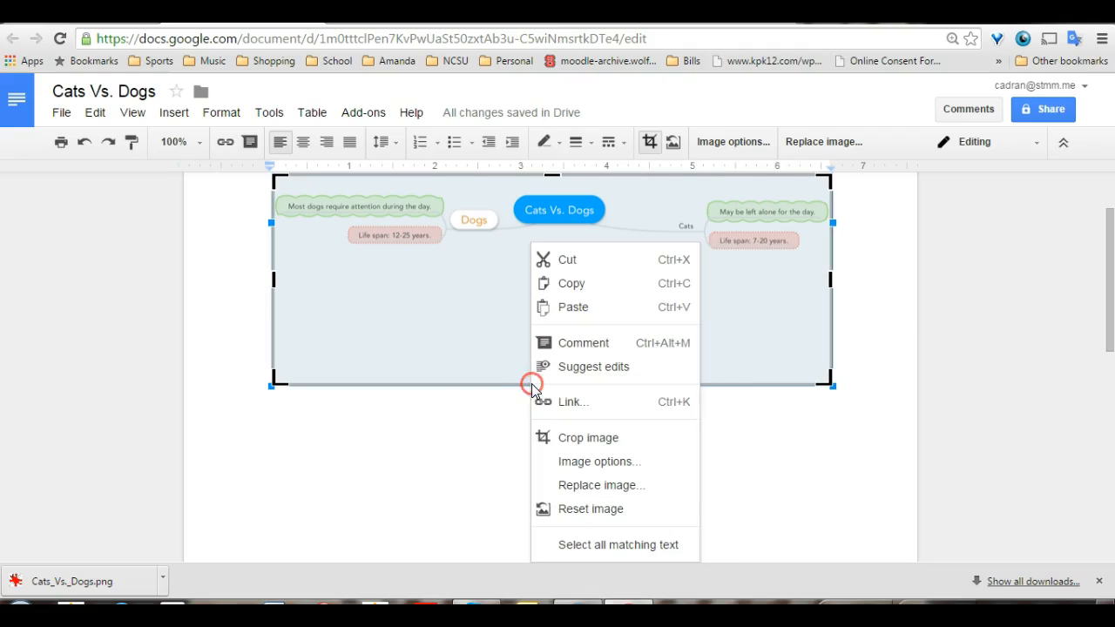
left_click(473, 374)
left_click_drag(555, 389, 613, 378)
key("Return")
left_click(531, 311)
left_click_drag(820, 337, 596, 325)
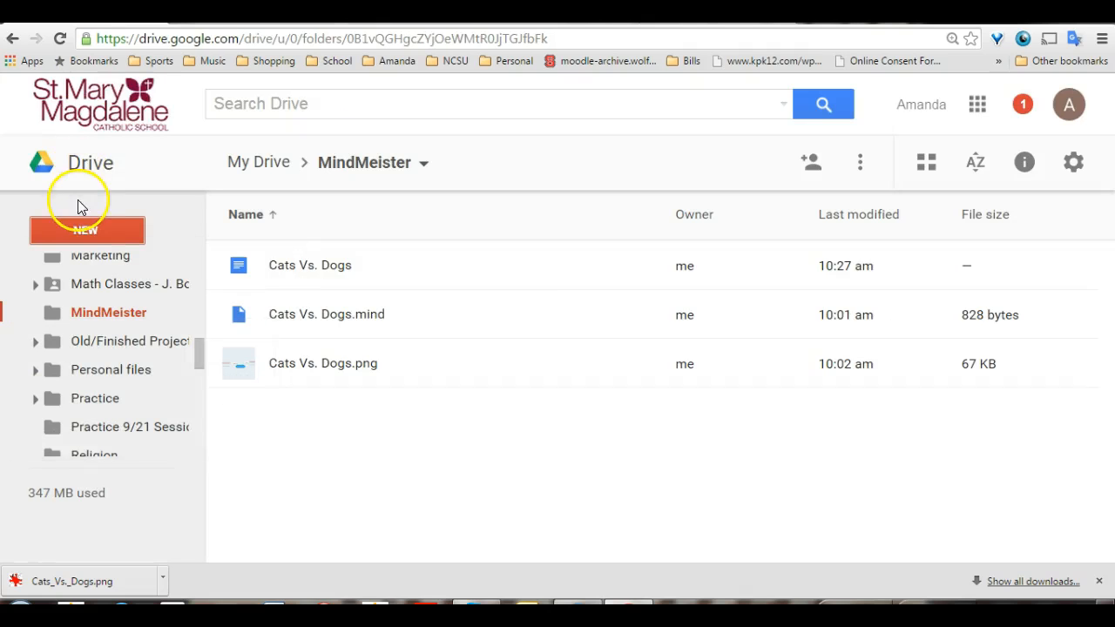
Step: Start a new MeisterLabs mind map from the MindMeister folder in Google Drive
left_click(87, 232)
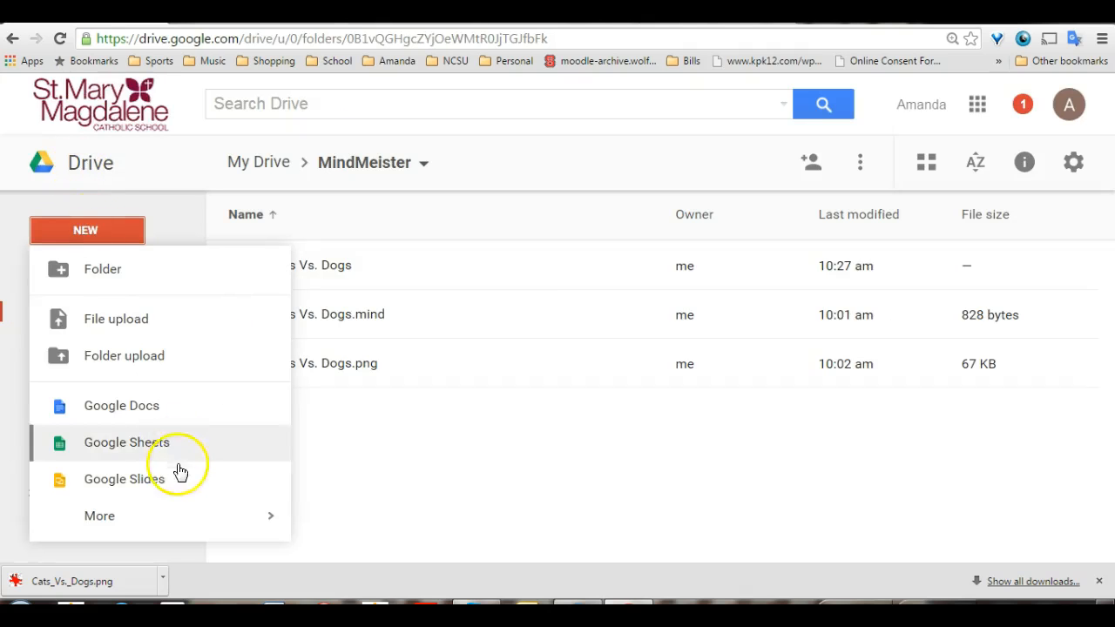
mouse_move(196, 515)
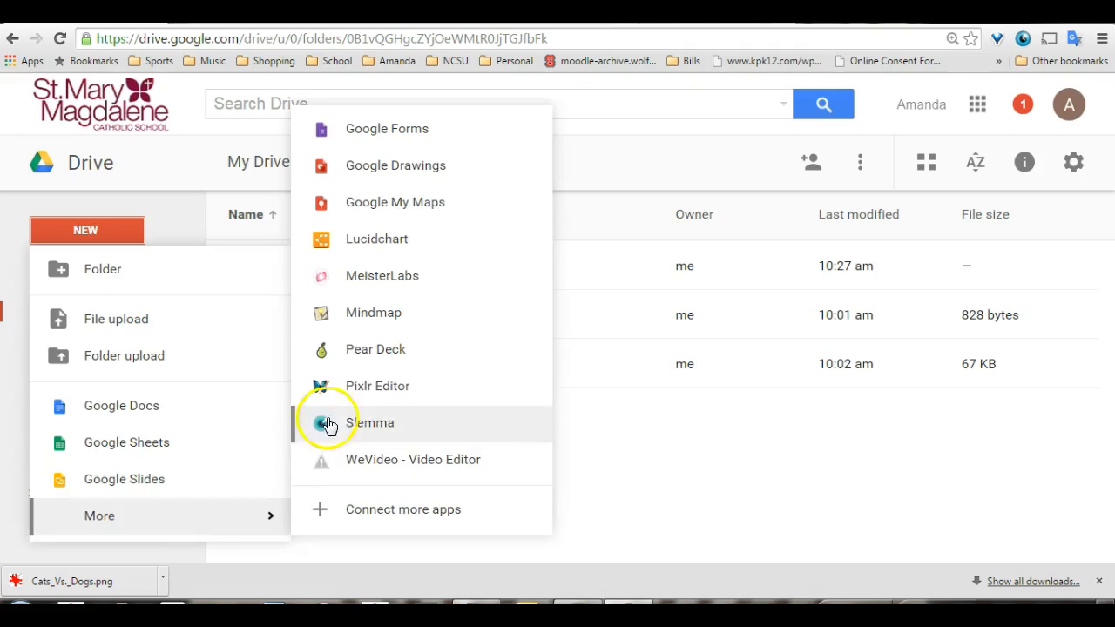
left_click(367, 288)
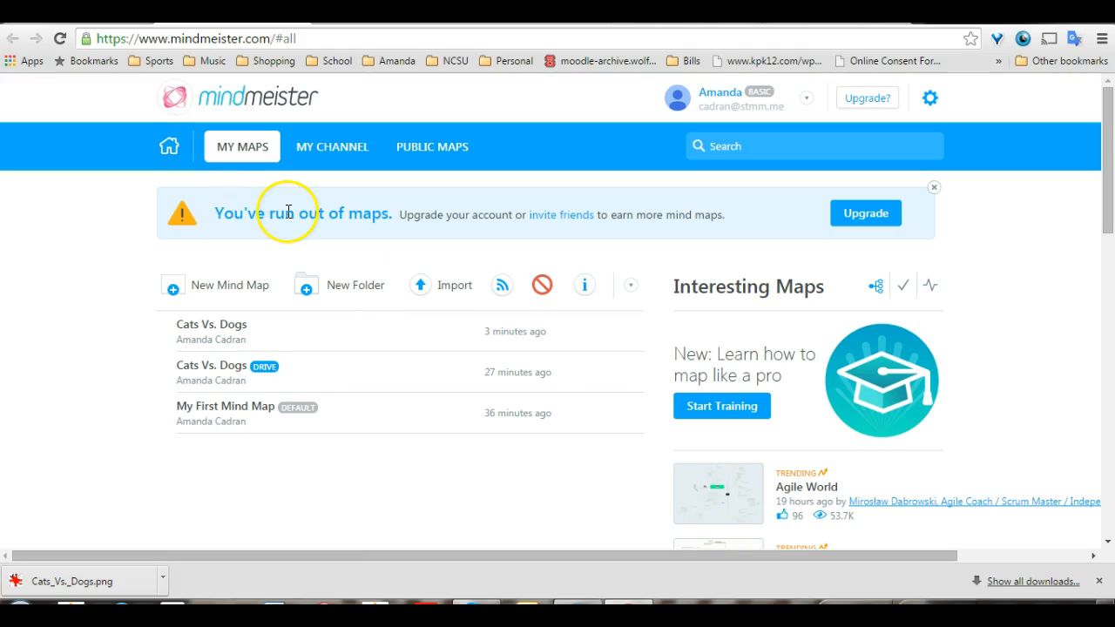
Step: Delete the "Cats Vs. Dogs" map marked DRIVE from the MindMeister map list
left_click(337, 369)
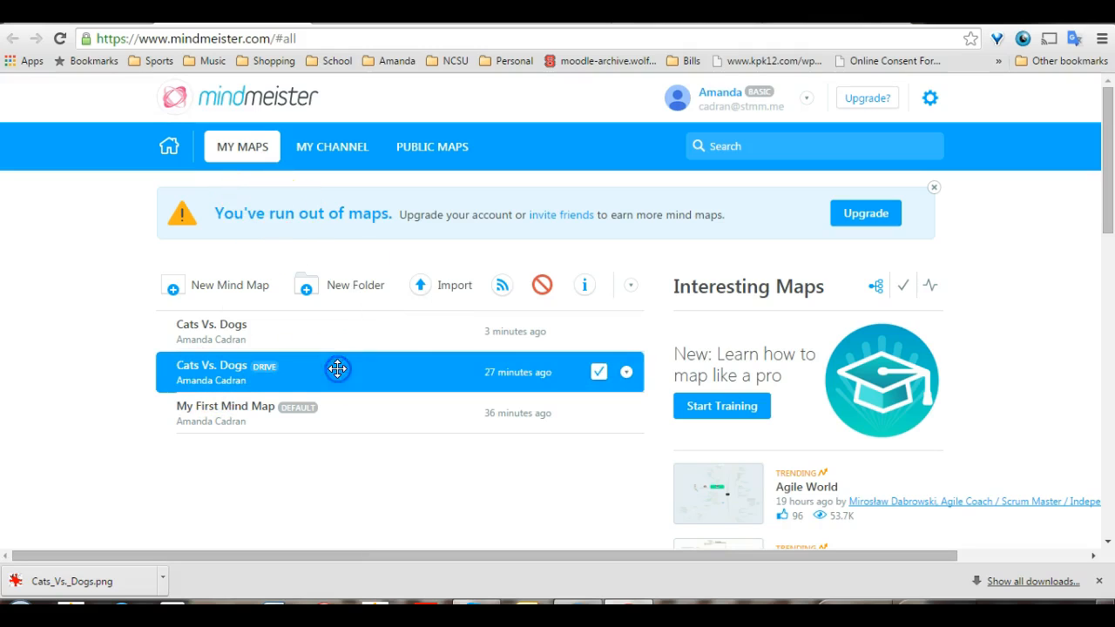
left_click(627, 372)
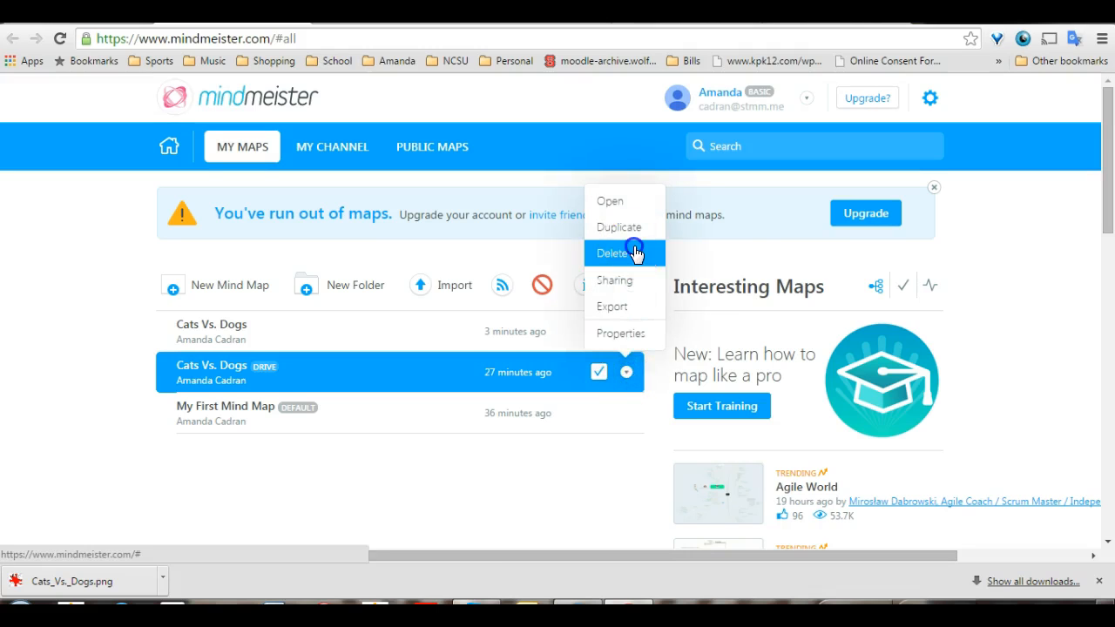
left_click(634, 253)
left_click(670, 367)
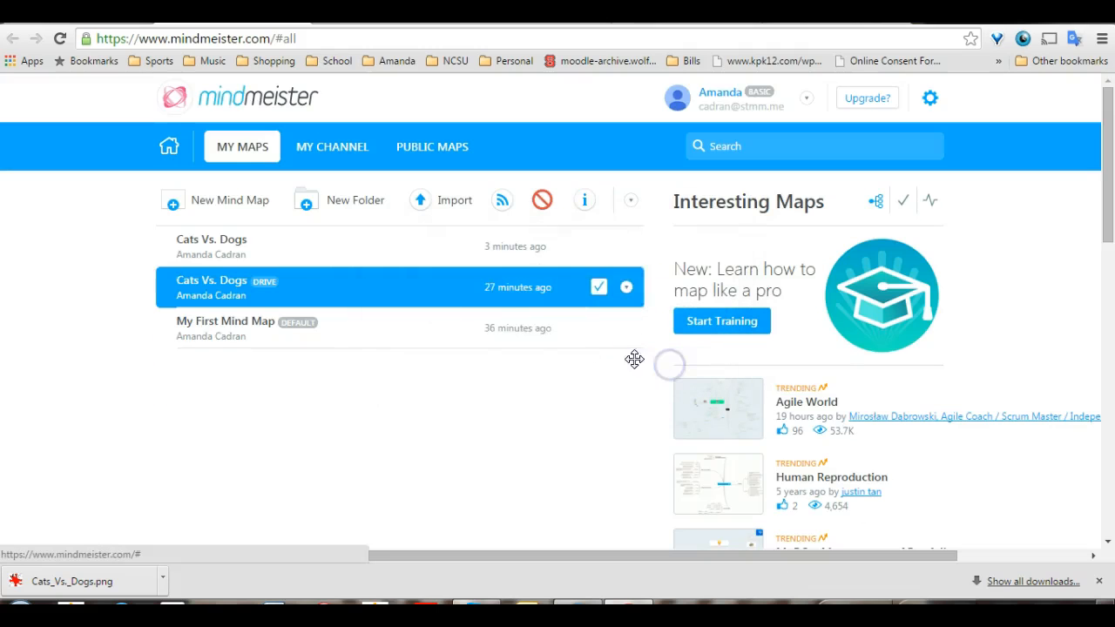
Step: Delete the remaining "Cats Vs. Dogs" map, keeping only My First Mind Map in the list
left_click(600, 249)
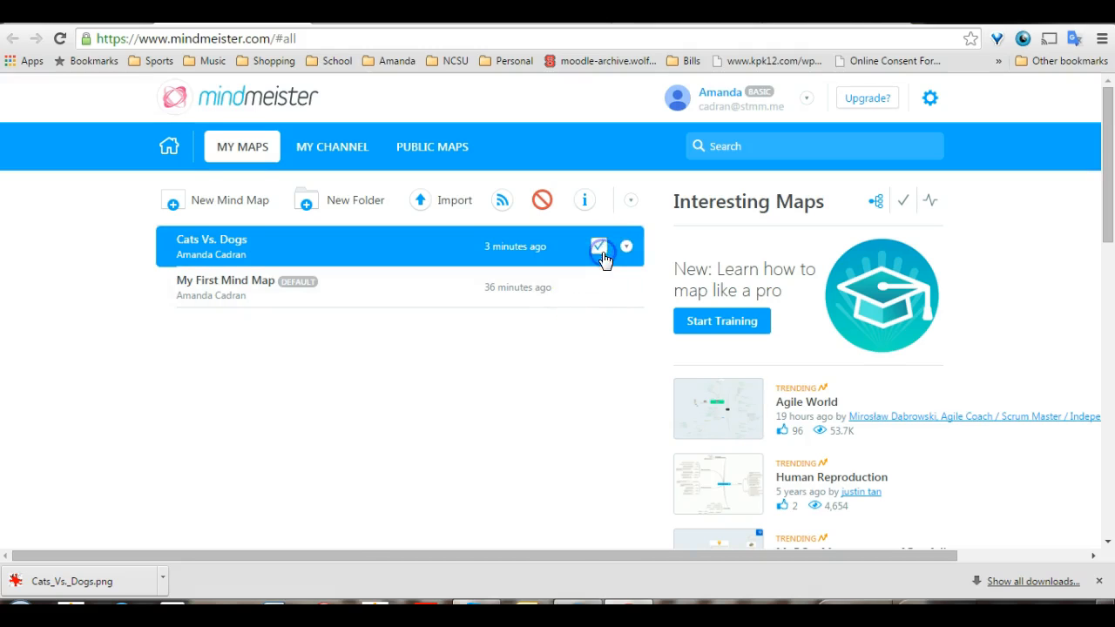
left_click(624, 251)
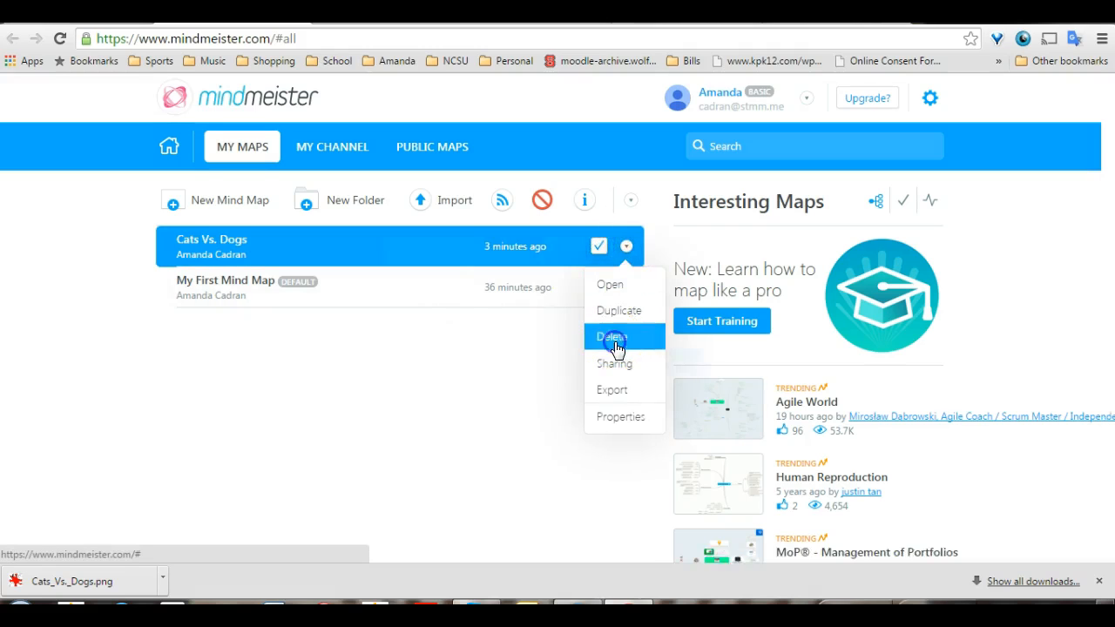
left_click(615, 338)
left_click(667, 362)
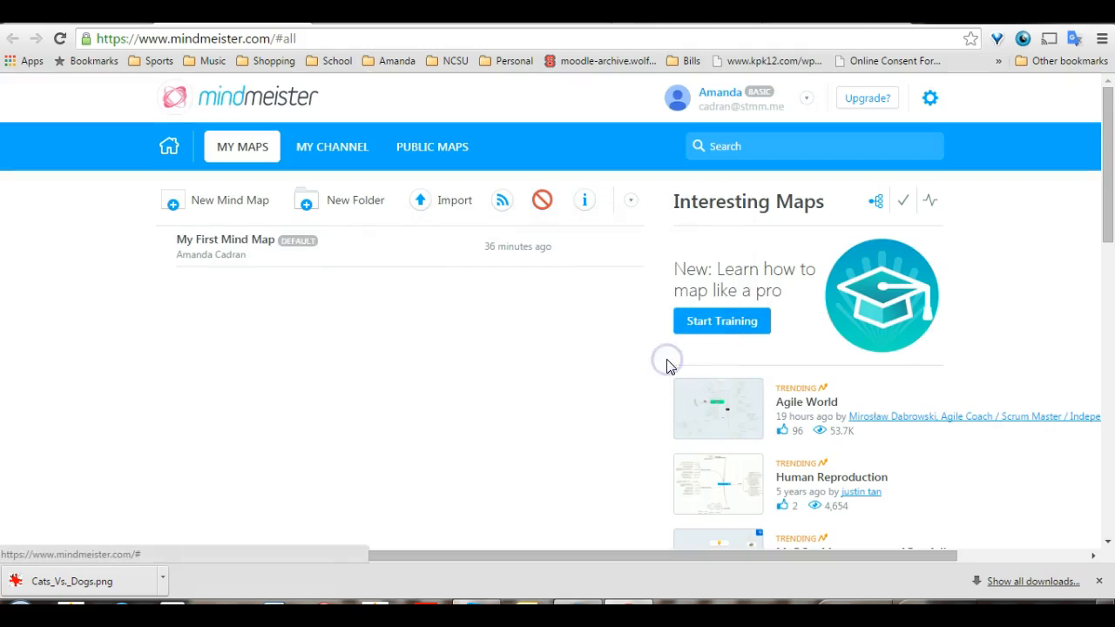
Step: Create a new mind map from the To-Do List template
left_click(229, 199)
mouse_move(1109, 220)
left_mouse_down()
mouse_move(1111, 257)
mouse_move(1111, 227)
left_mouse_up()
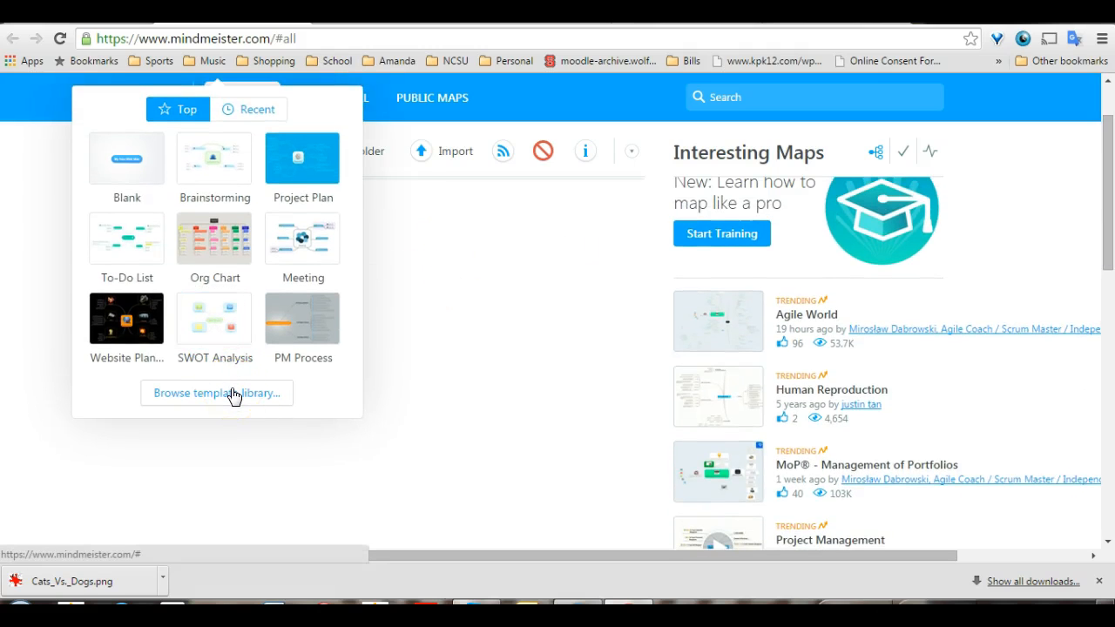
left_click(120, 238)
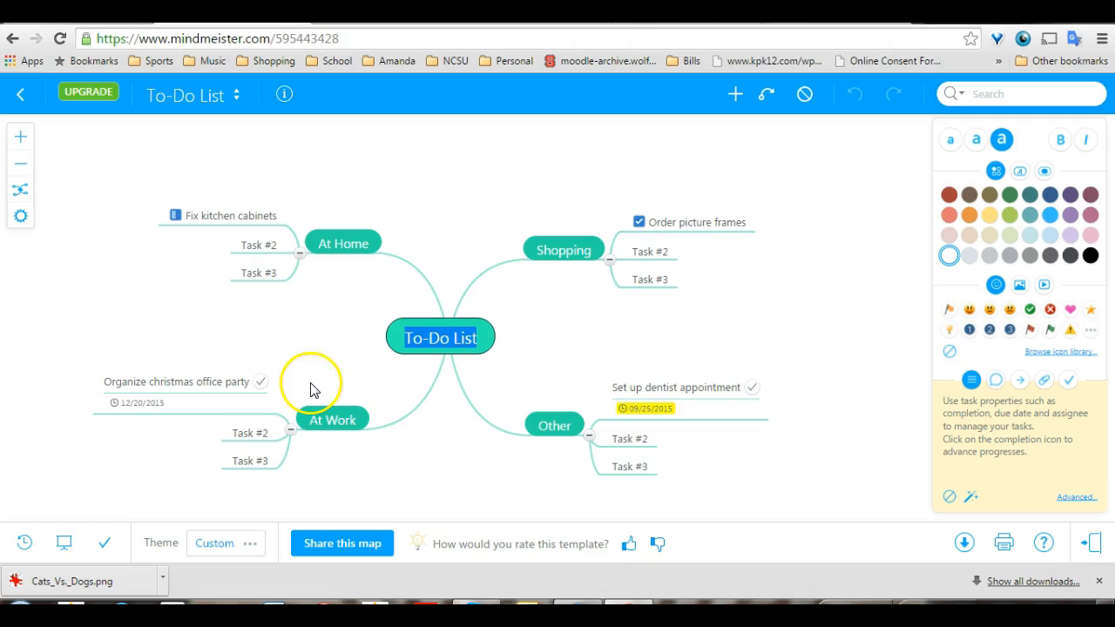
Step: Rename the central topic as "Cats Vs. Dogs" and select the "At Home" topic
type("Cats Vs. Dogs")
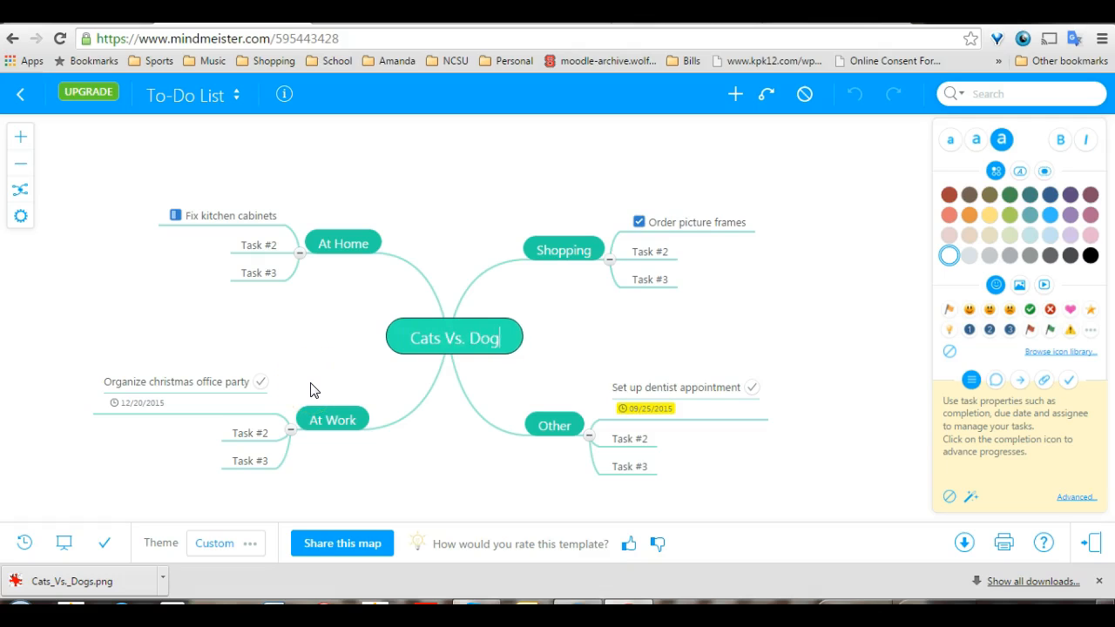
key("Return")
left_click(342, 233)
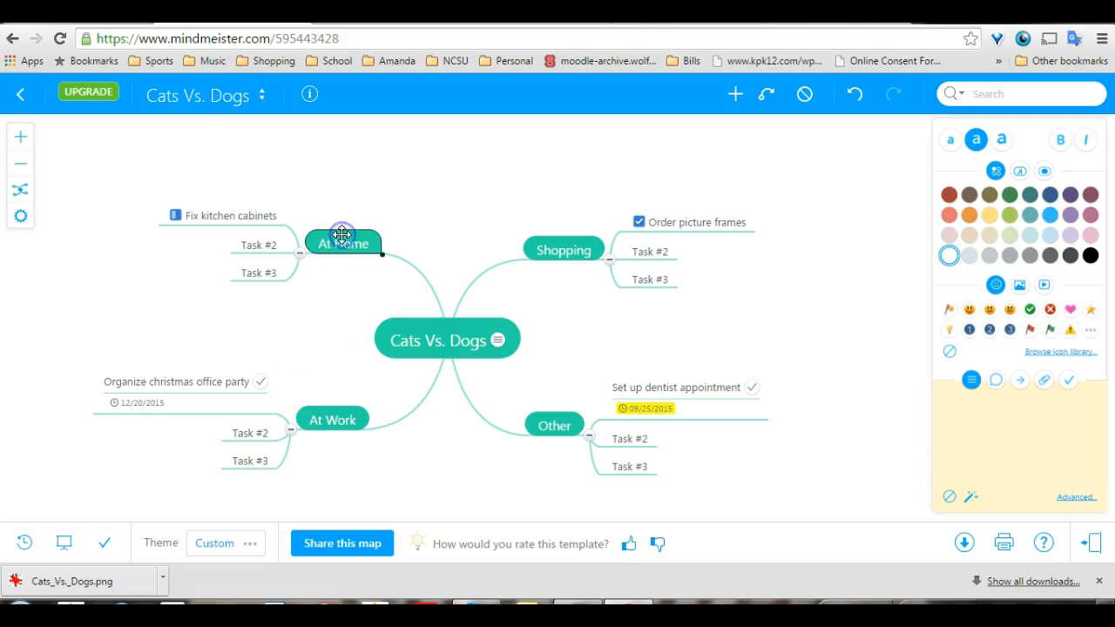
Step: Rename the "At Home" topic as "Life Span"
left_click(342, 235)
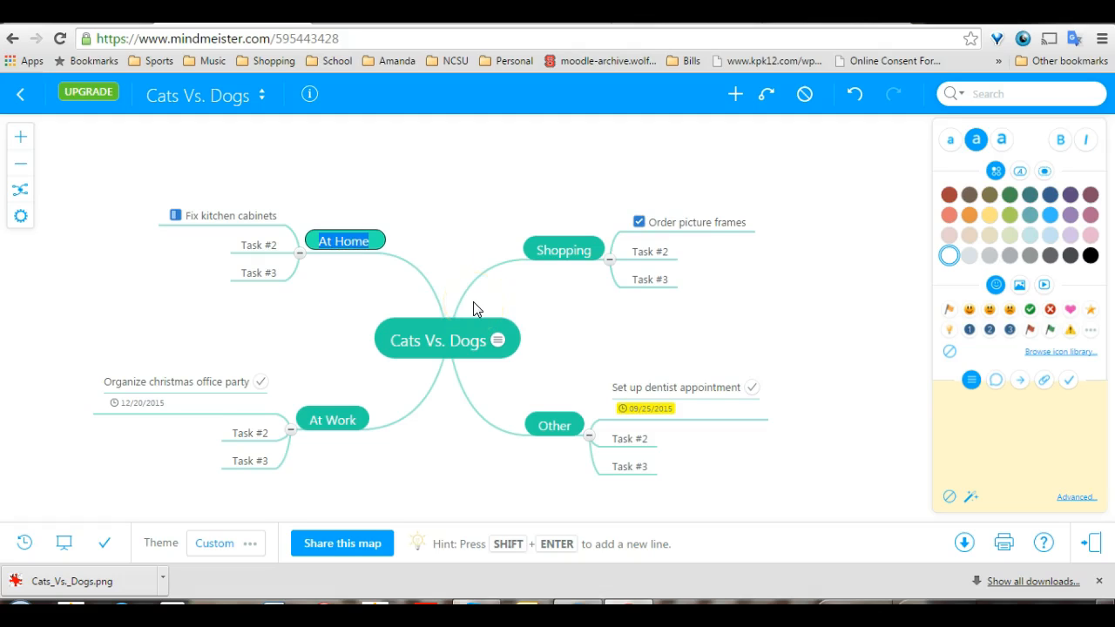
type("LIfe Sp")
key("BackSpace")
key("BackSpace")
key("BackSpace")
key("BackSpace")
key("BackSpace")
key("BackSpace")
type("ife Span")
key("Return")
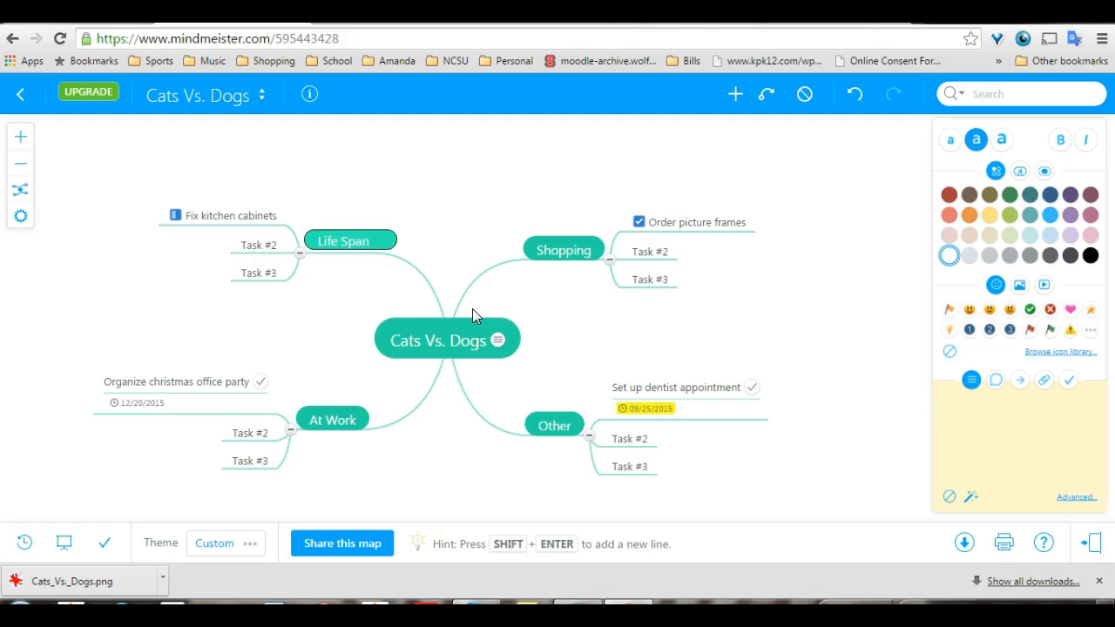
Step: Rename the "Shopping" topic as "Life Span"
left_click(546, 248)
left_click(546, 244)
type("Life Span")
key("Return")
left_click(581, 537)
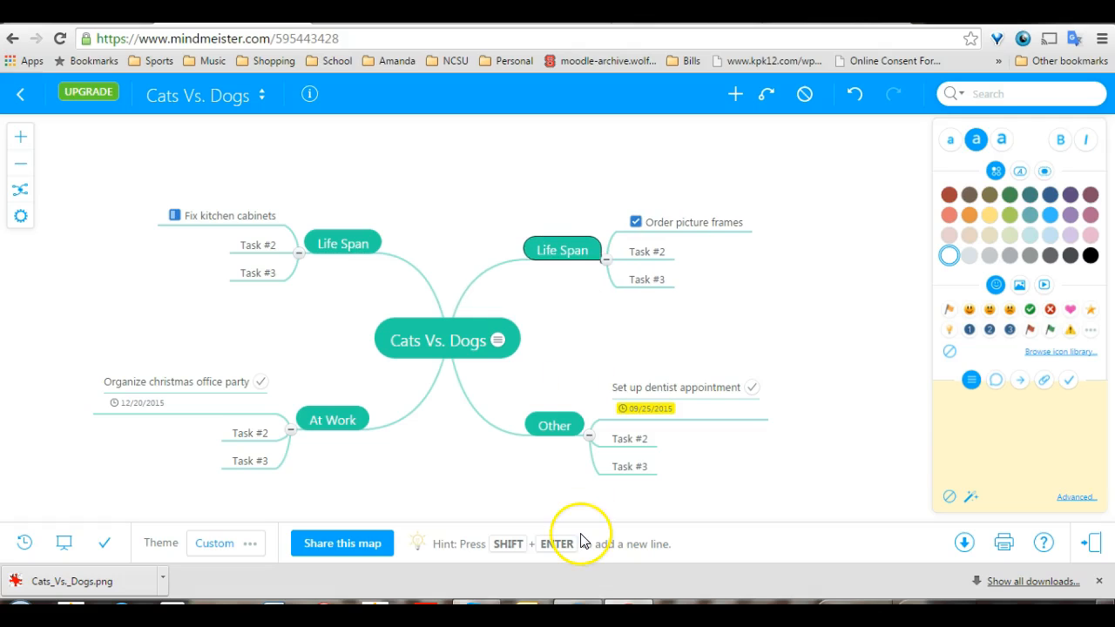
Step: Rename the "Other" topic as "Basic Care"
left_click(556, 424)
left_click(558, 423)
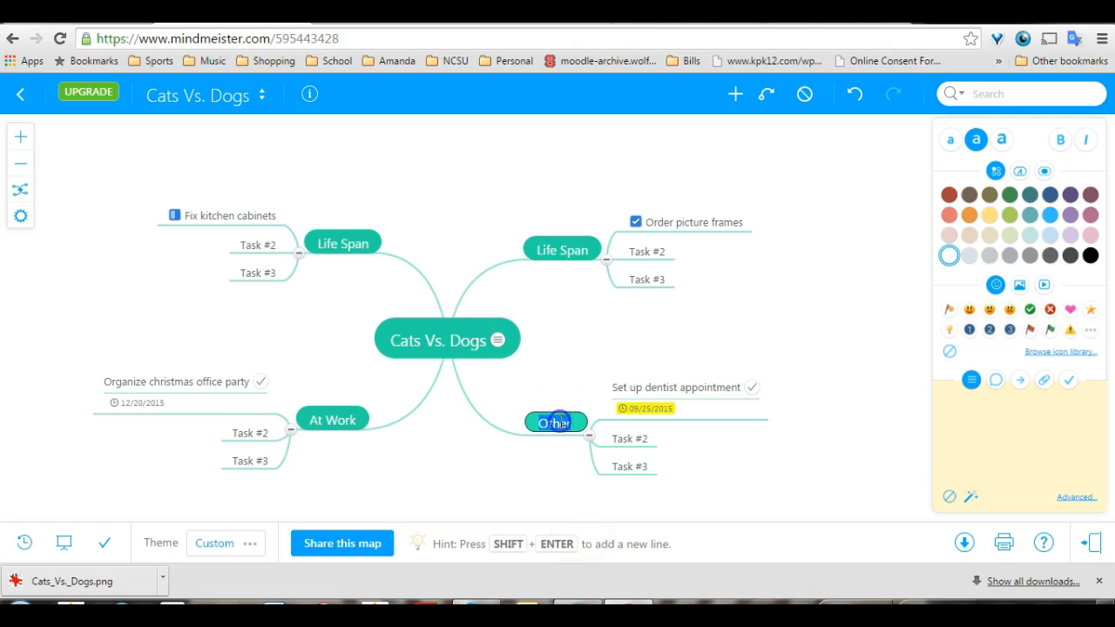
type("Basic Care")
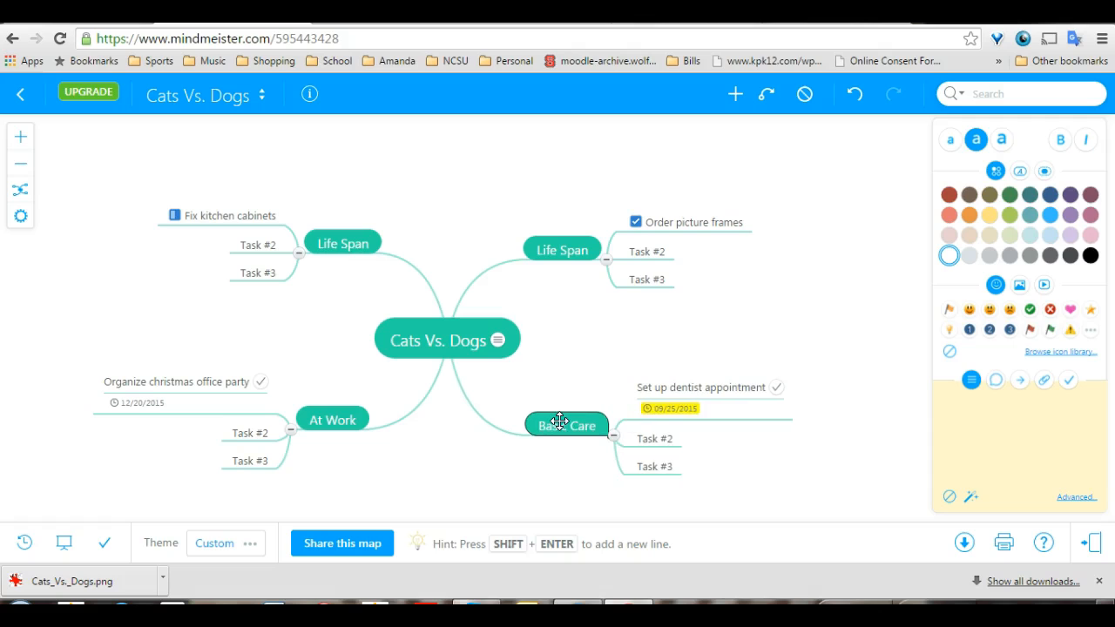
left_click(350, 423)
Step: Apply the Hand Drawn theme to the map and replace it with the Fresh theme
left_click(217, 543)
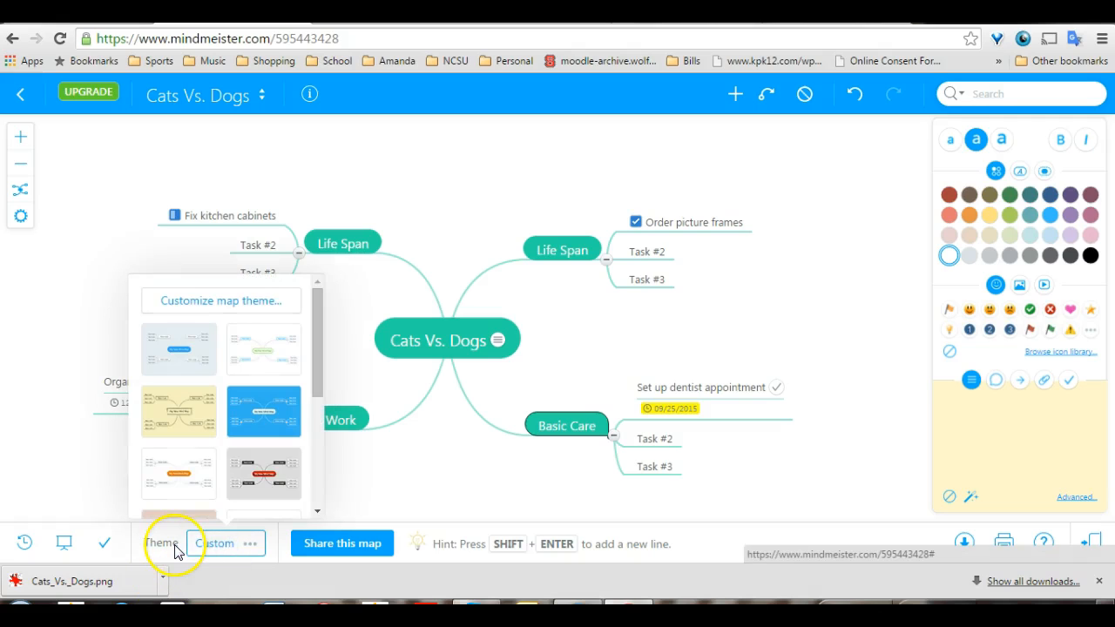
left_click(179, 411)
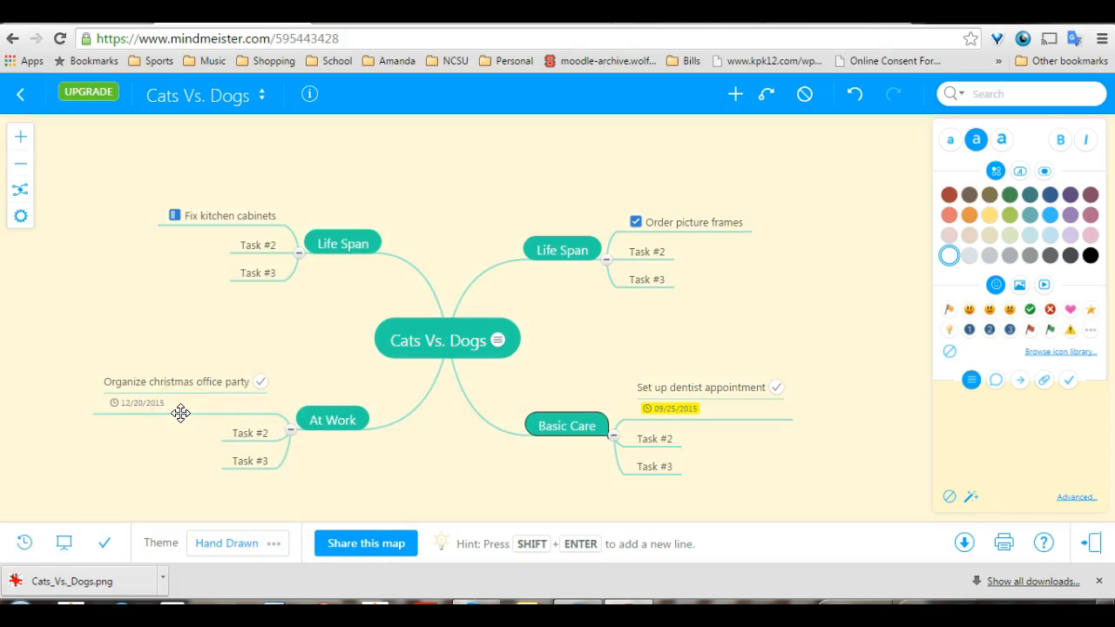
left_click(213, 547)
left_click(284, 361)
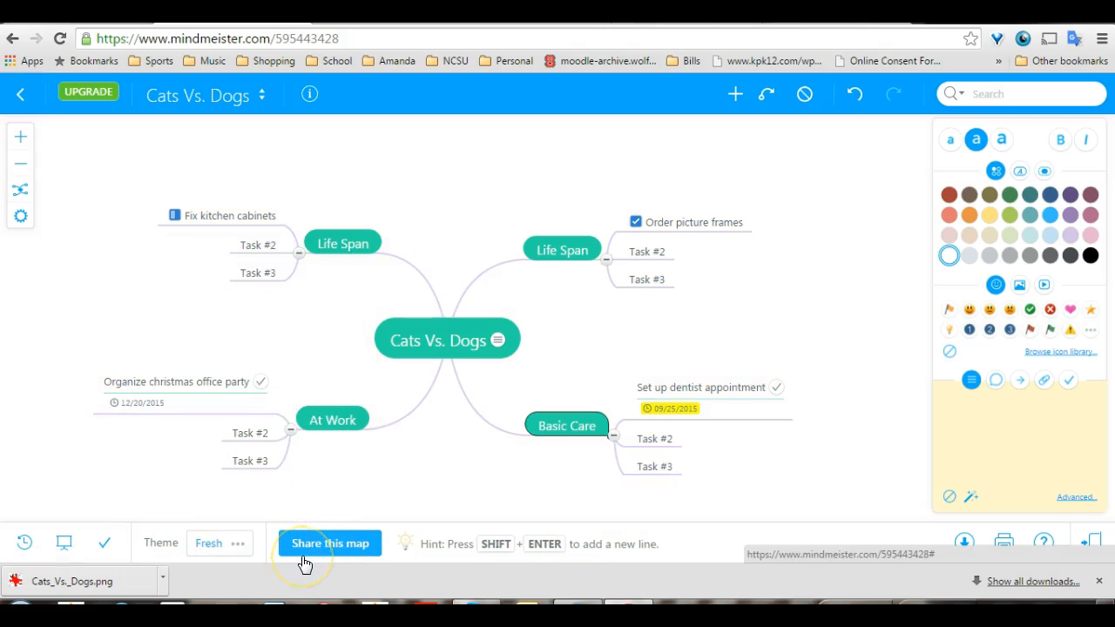
Step: Leave the map for the My Maps list and open the full template library for a new mind map
left_click(22, 99)
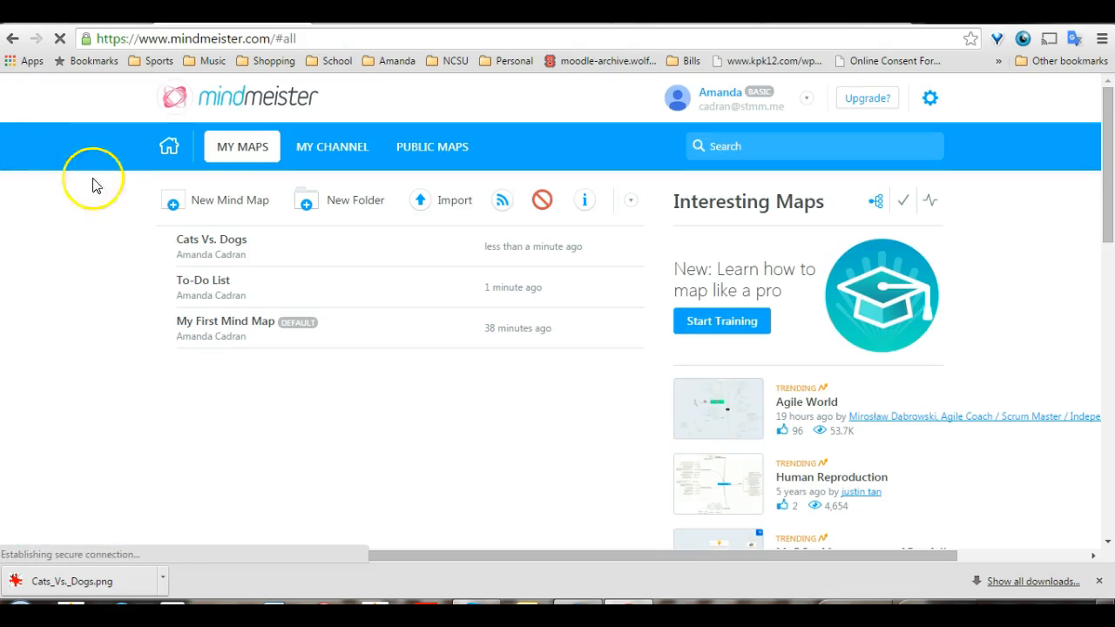
left_click(190, 207)
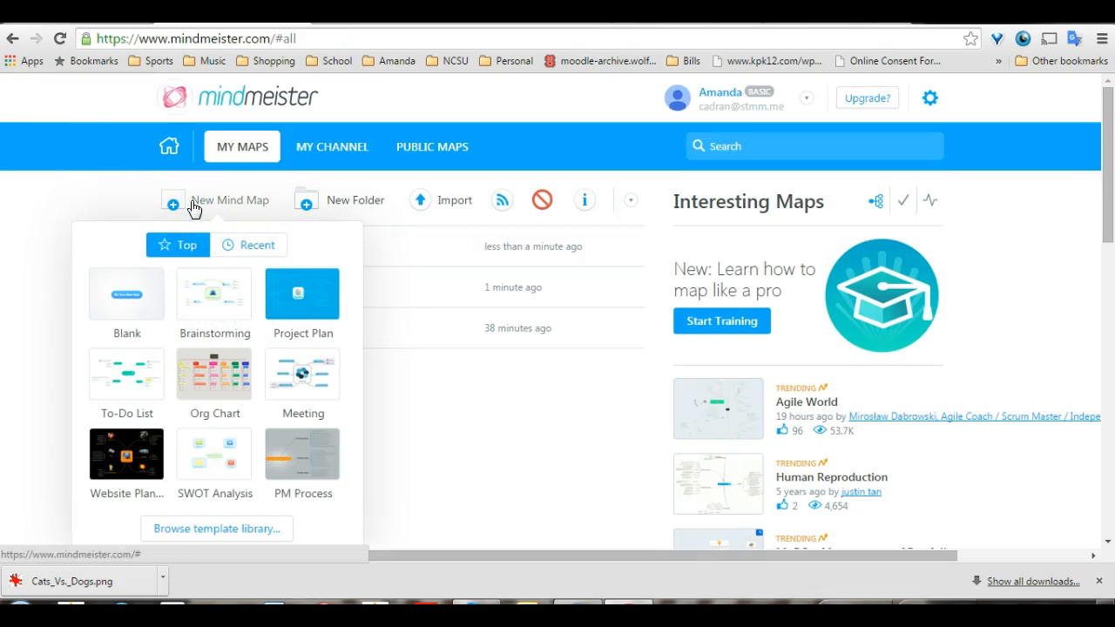
left_click(212, 531)
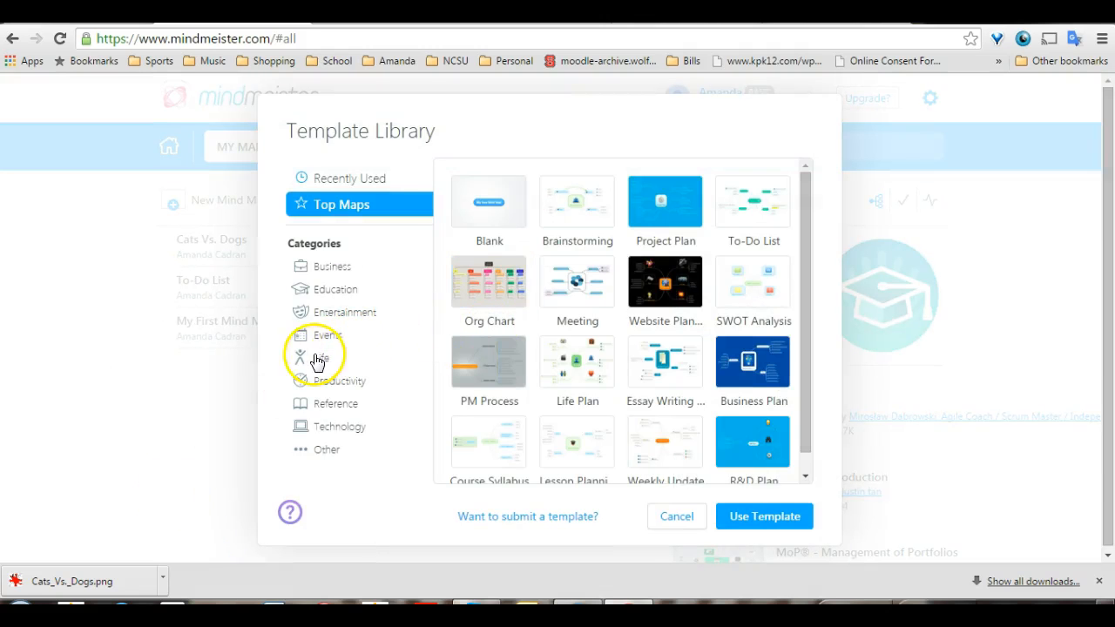
Step: Browse the templates in the Life, Productivity, Reference and Technology categories of the template library
left_click(319, 361)
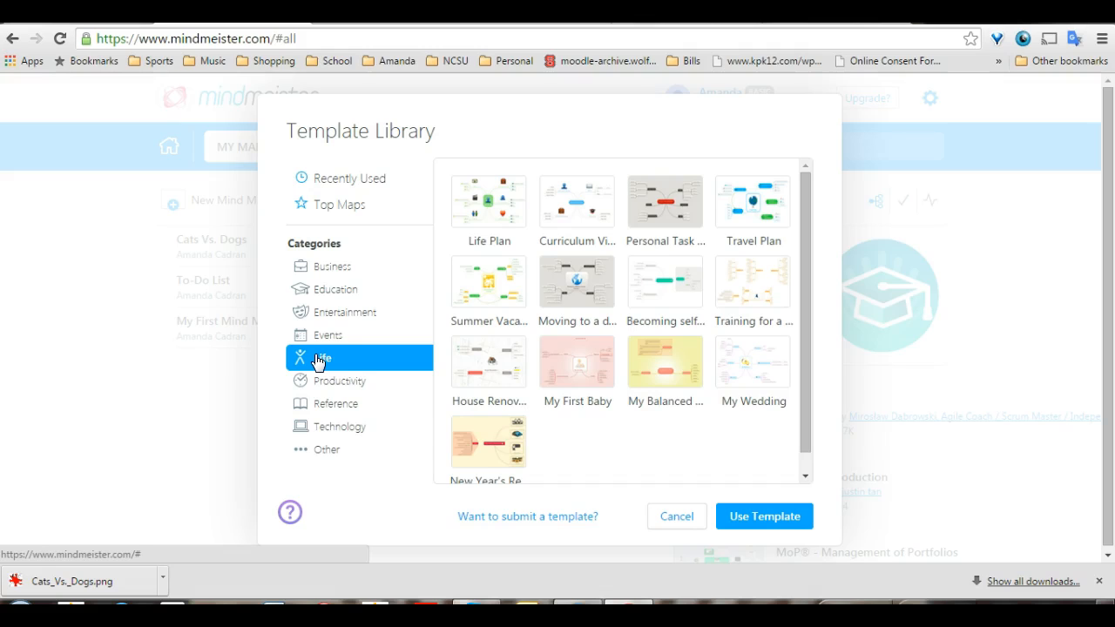
left_click(328, 388)
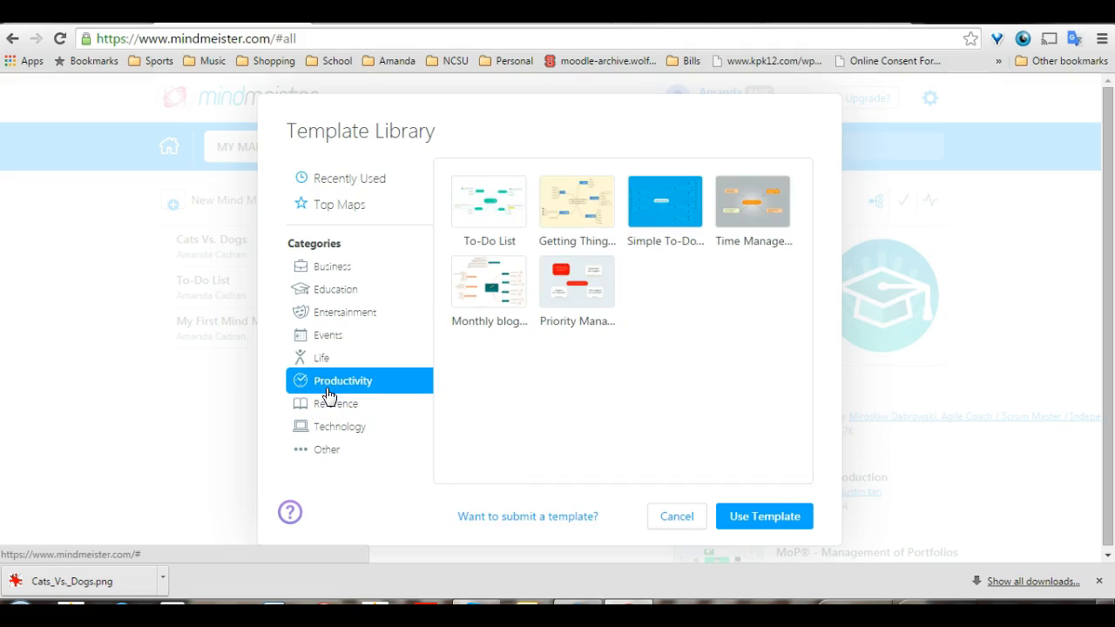
left_click(334, 402)
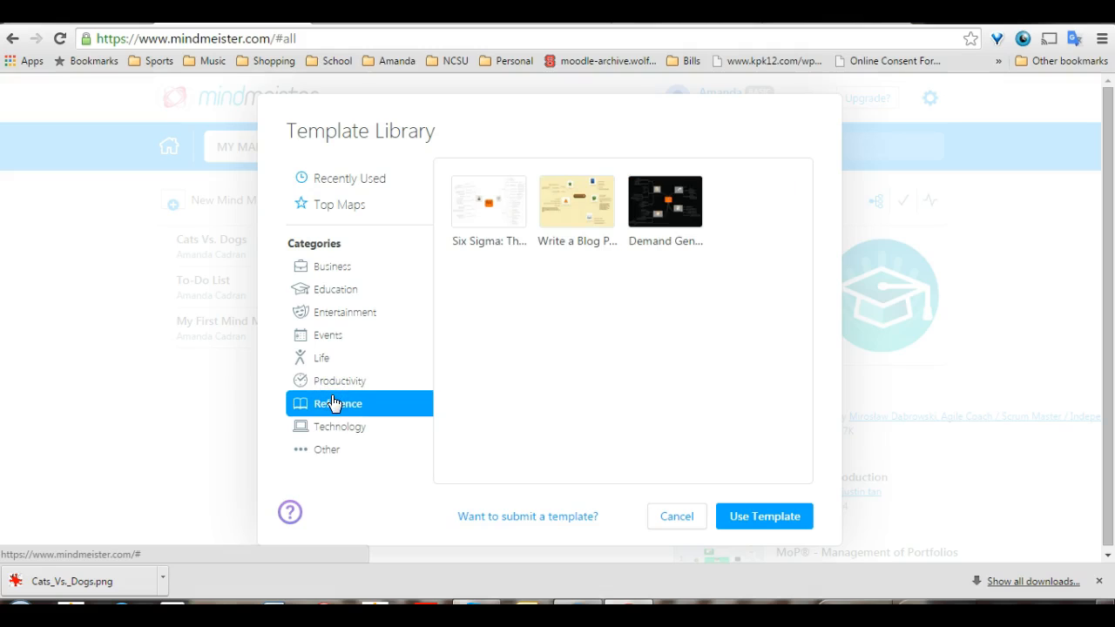
left_click(340, 426)
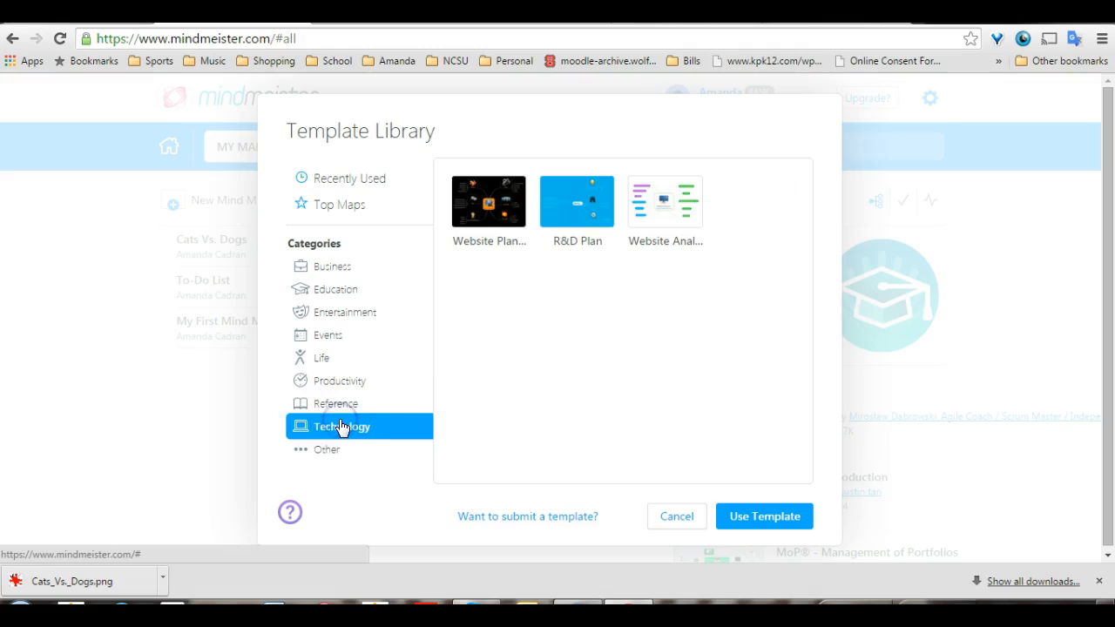